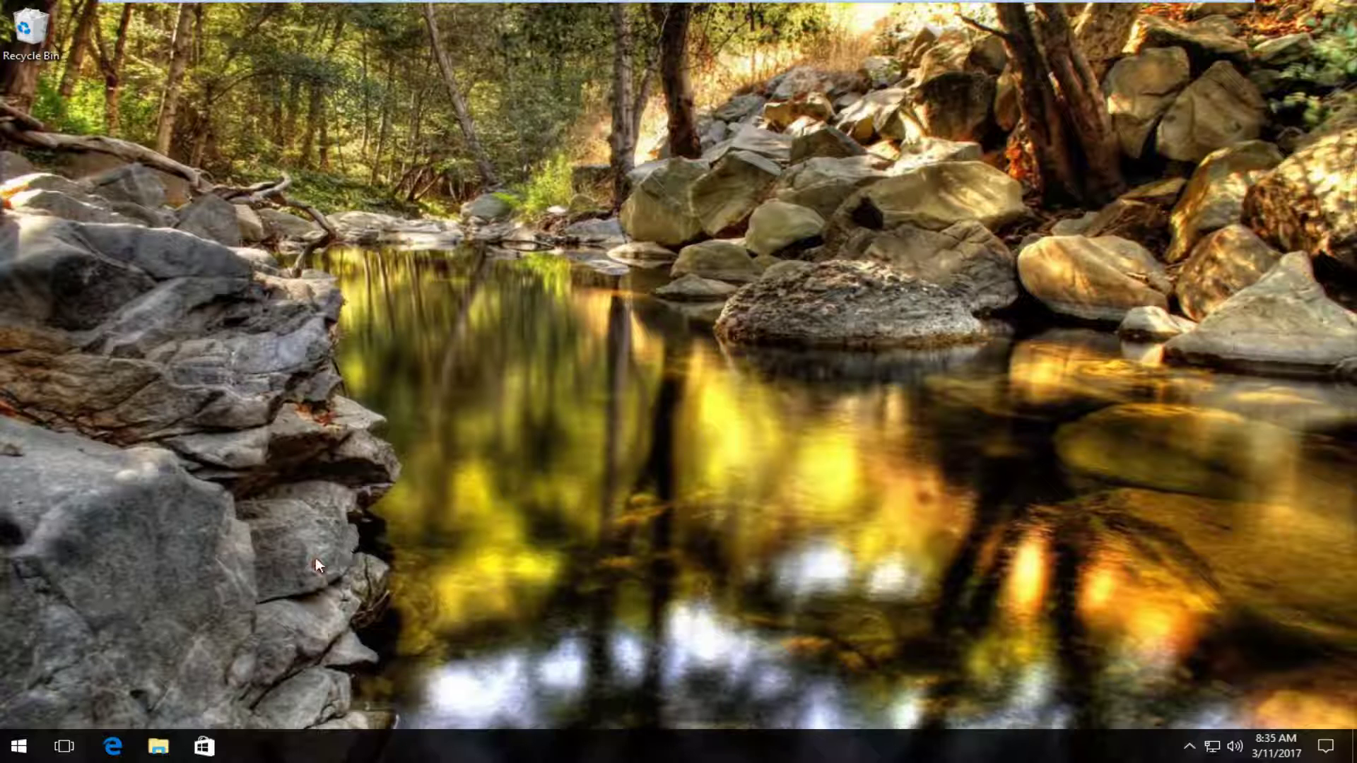
Step: Search Start for 'file explorer', launch File Explorer, and show This PC's drives
click(29, 754)
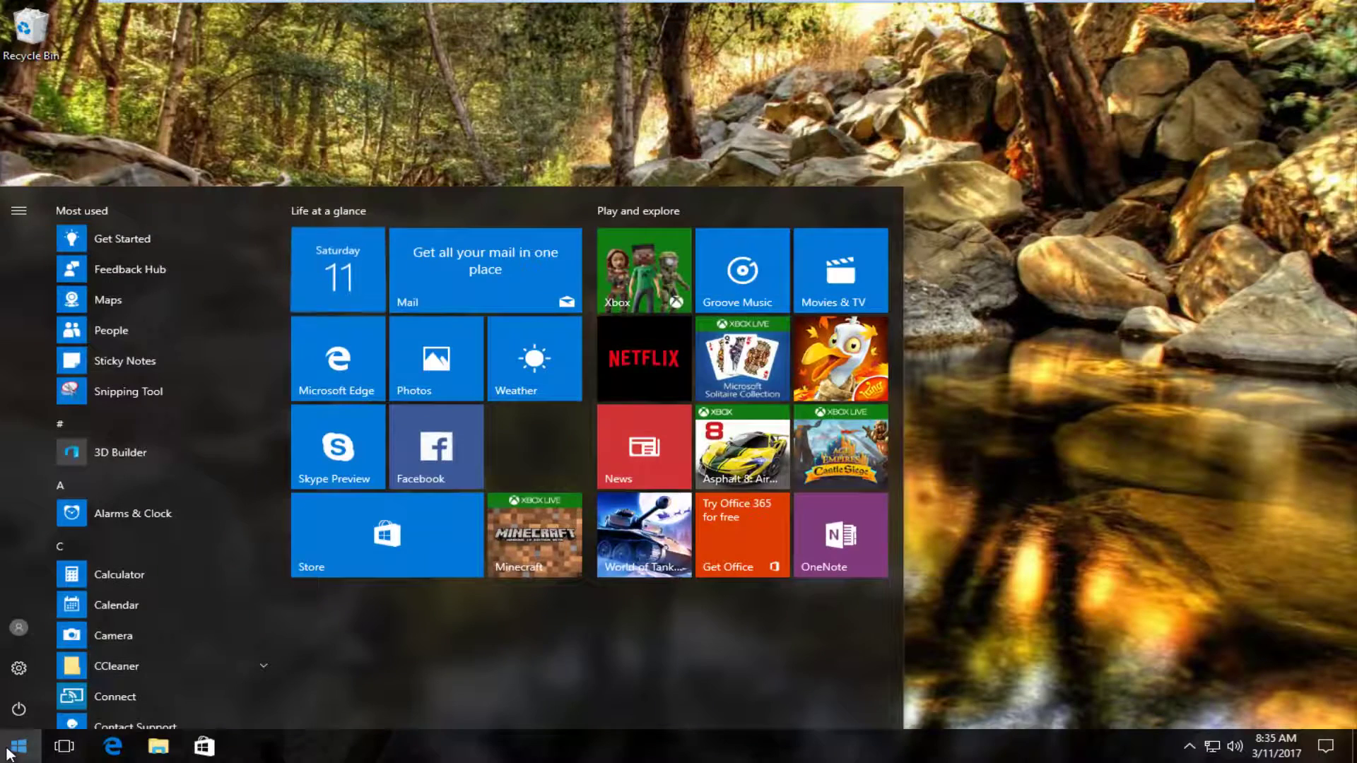
click(10, 755)
text(file explorer)
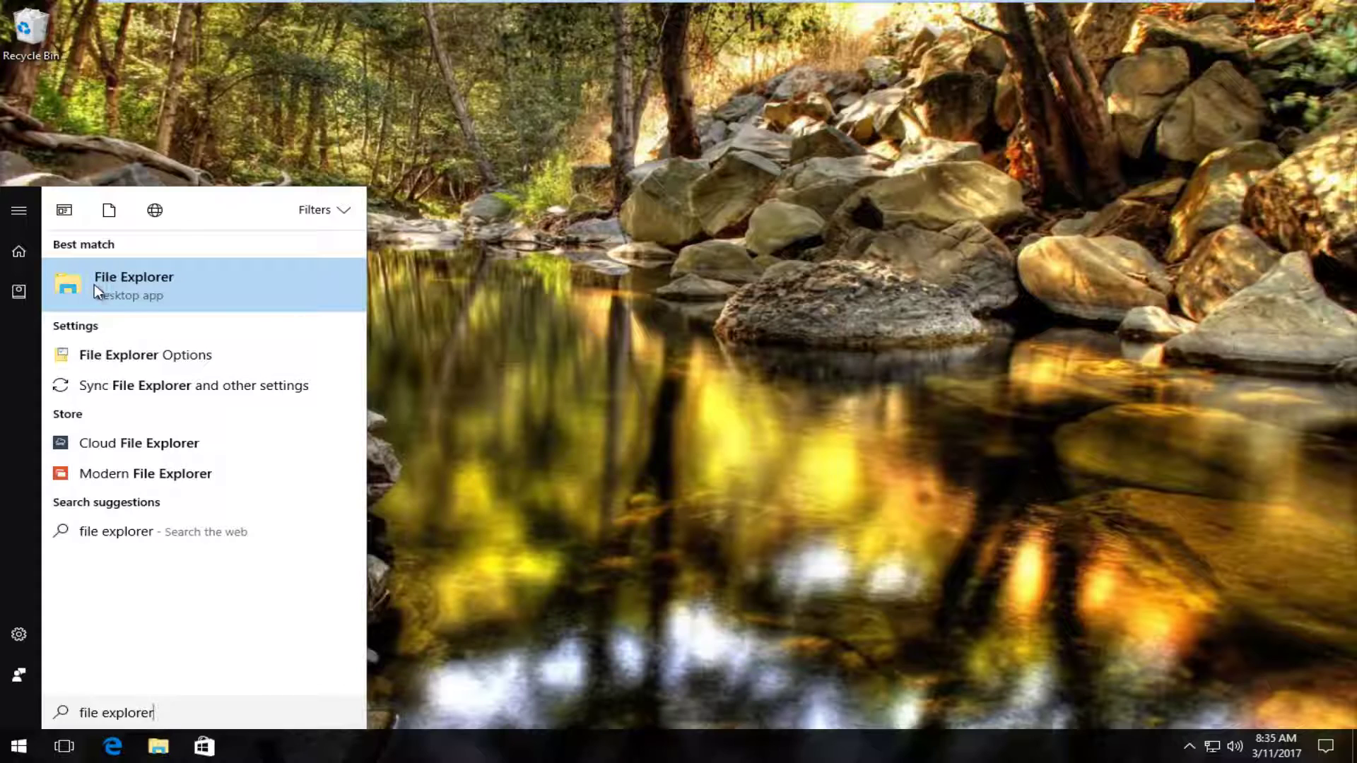
click(130, 285)
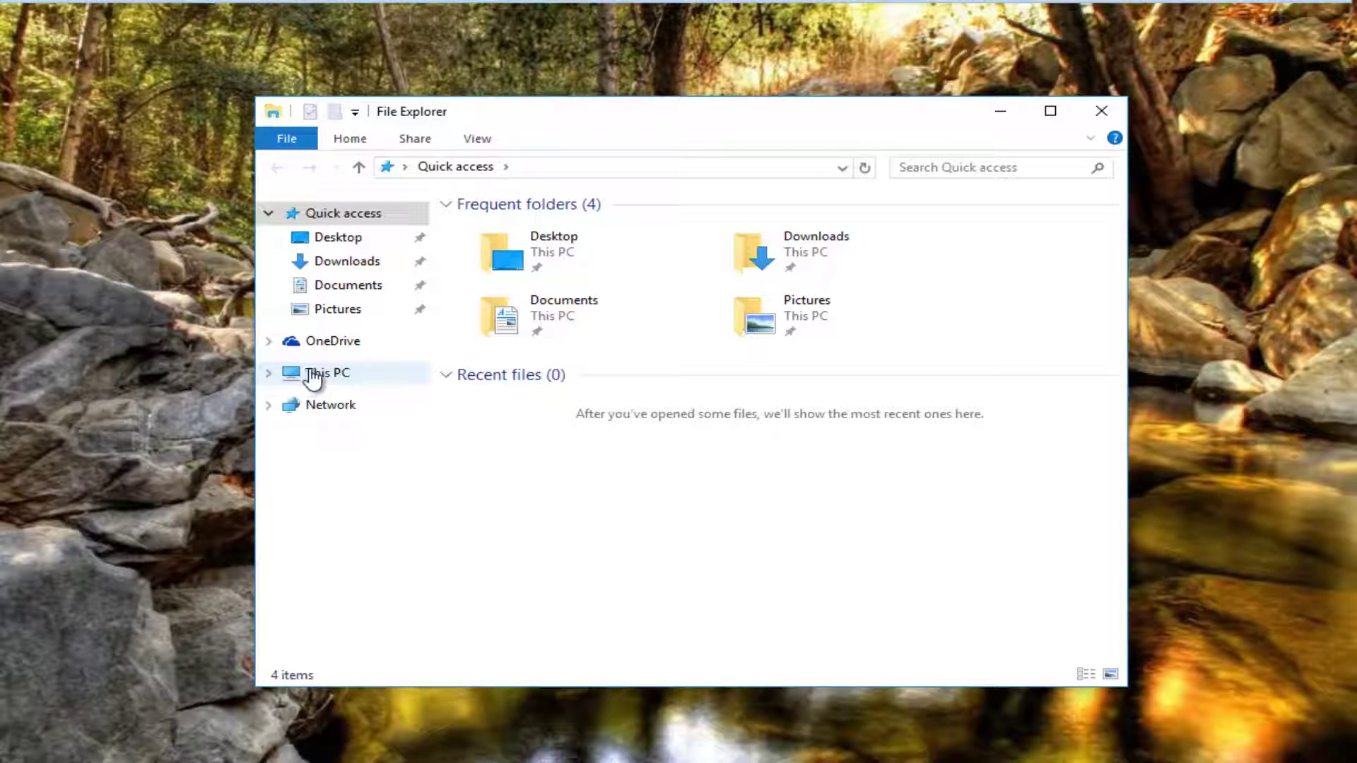
click(331, 369)
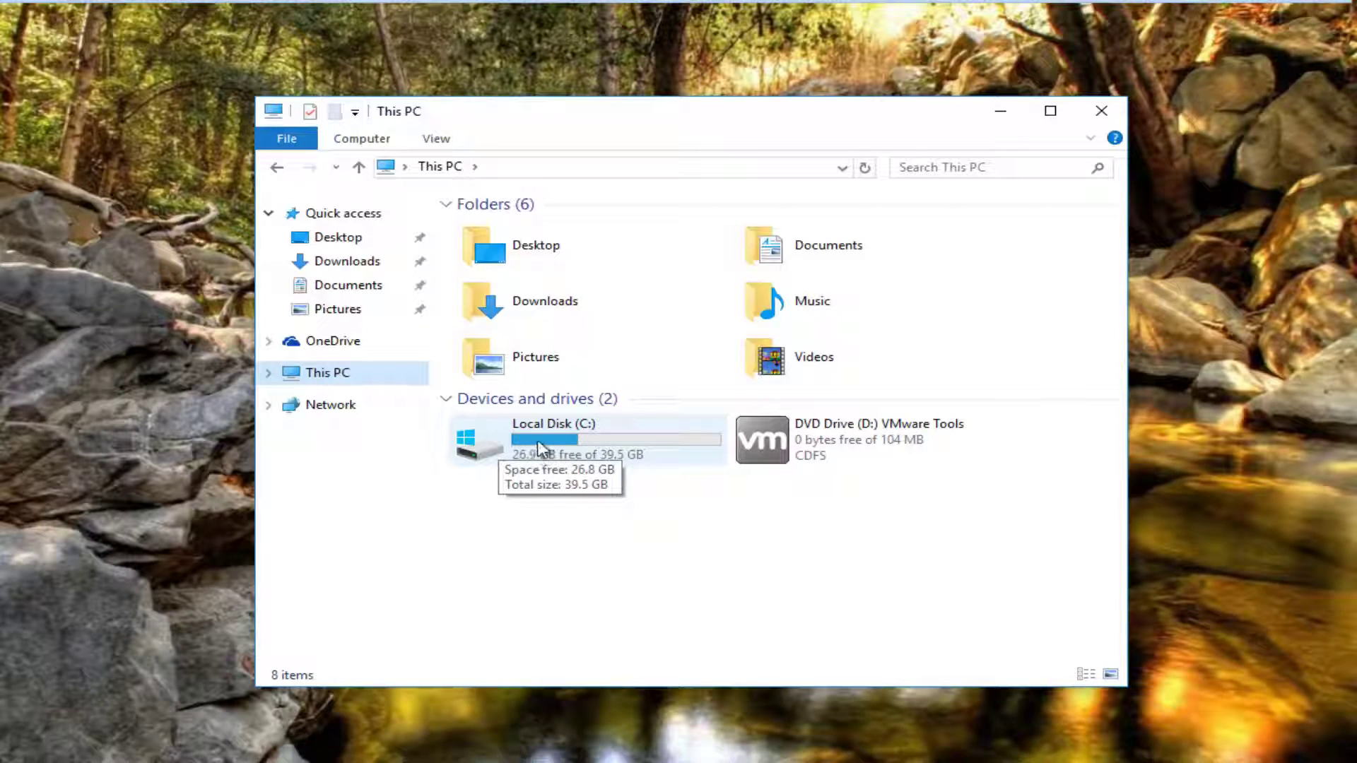
Step: Open Local Disk (C:) > Windows and scroll down toward SoftwareDistribution
double_click(506, 450)
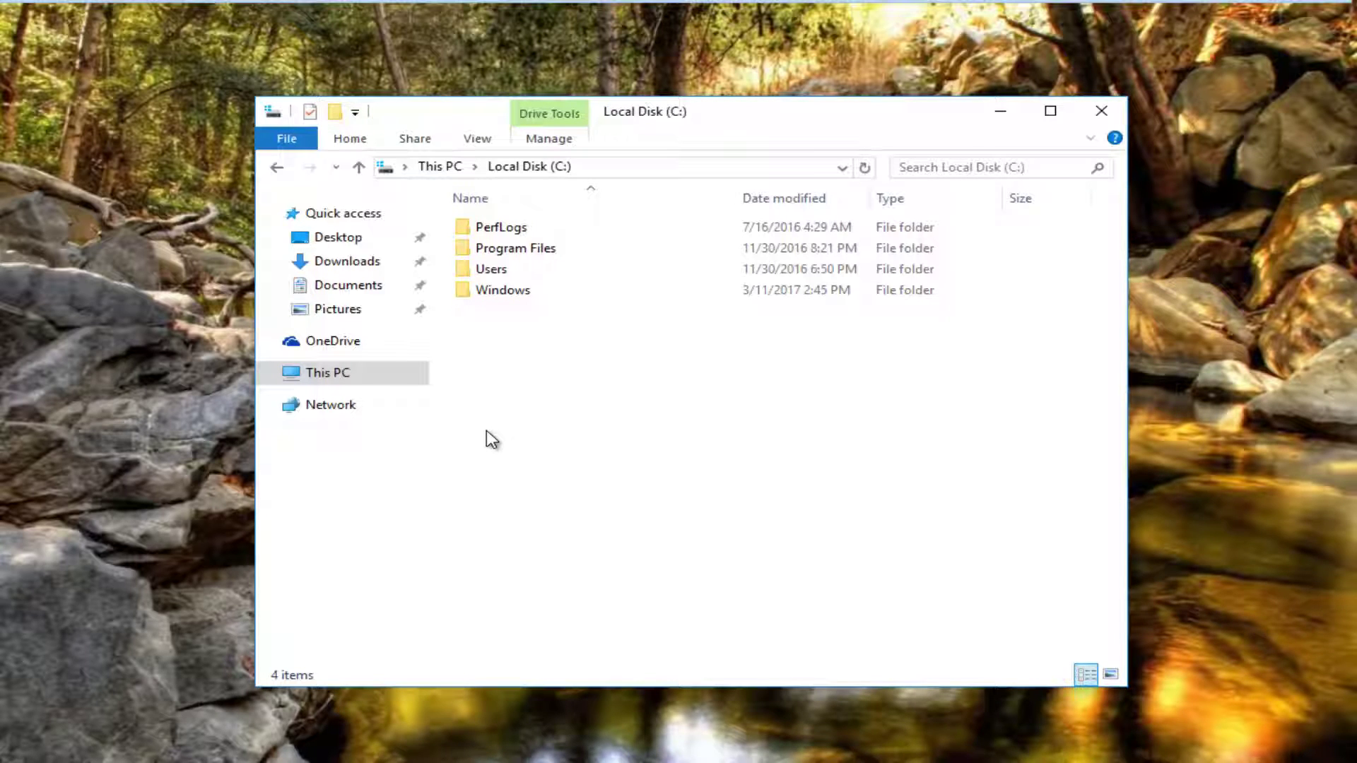
double_click(489, 297)
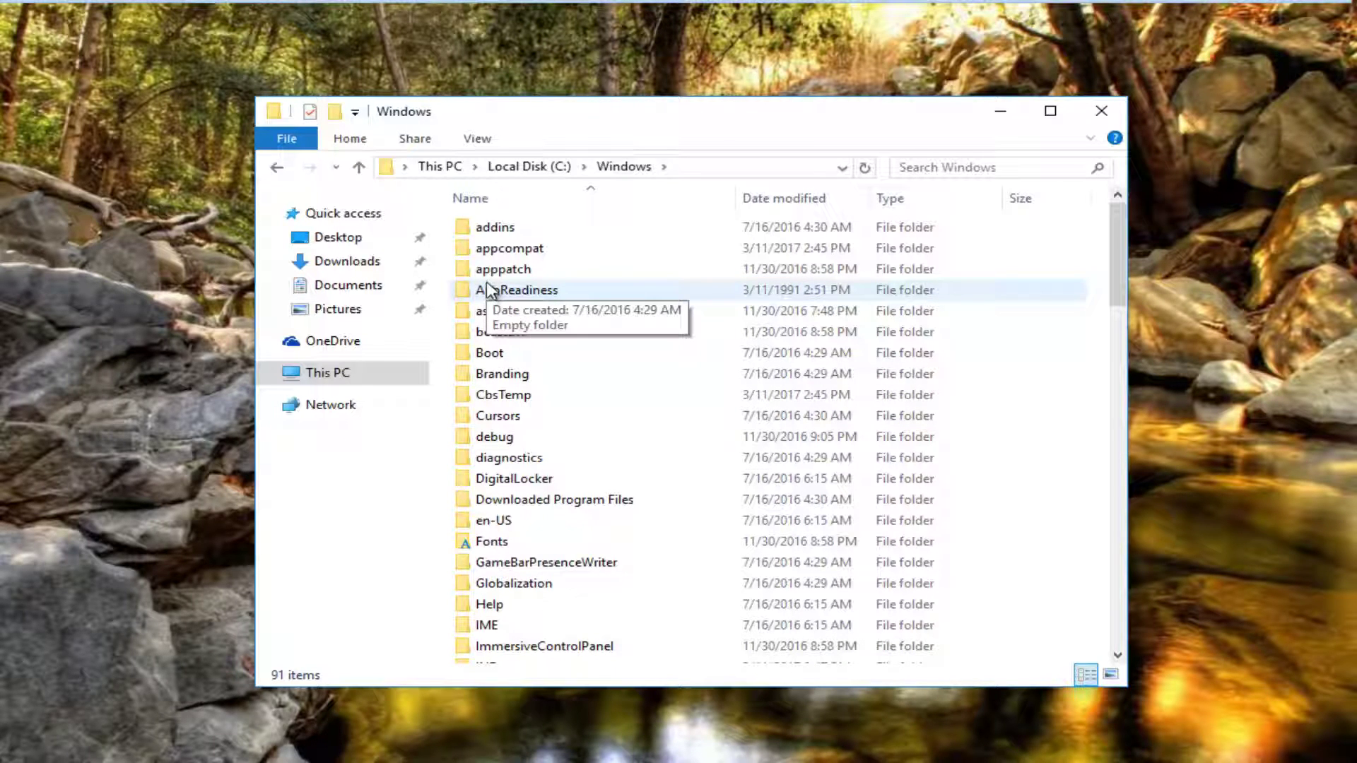
scroll(524, 350, down, 3)
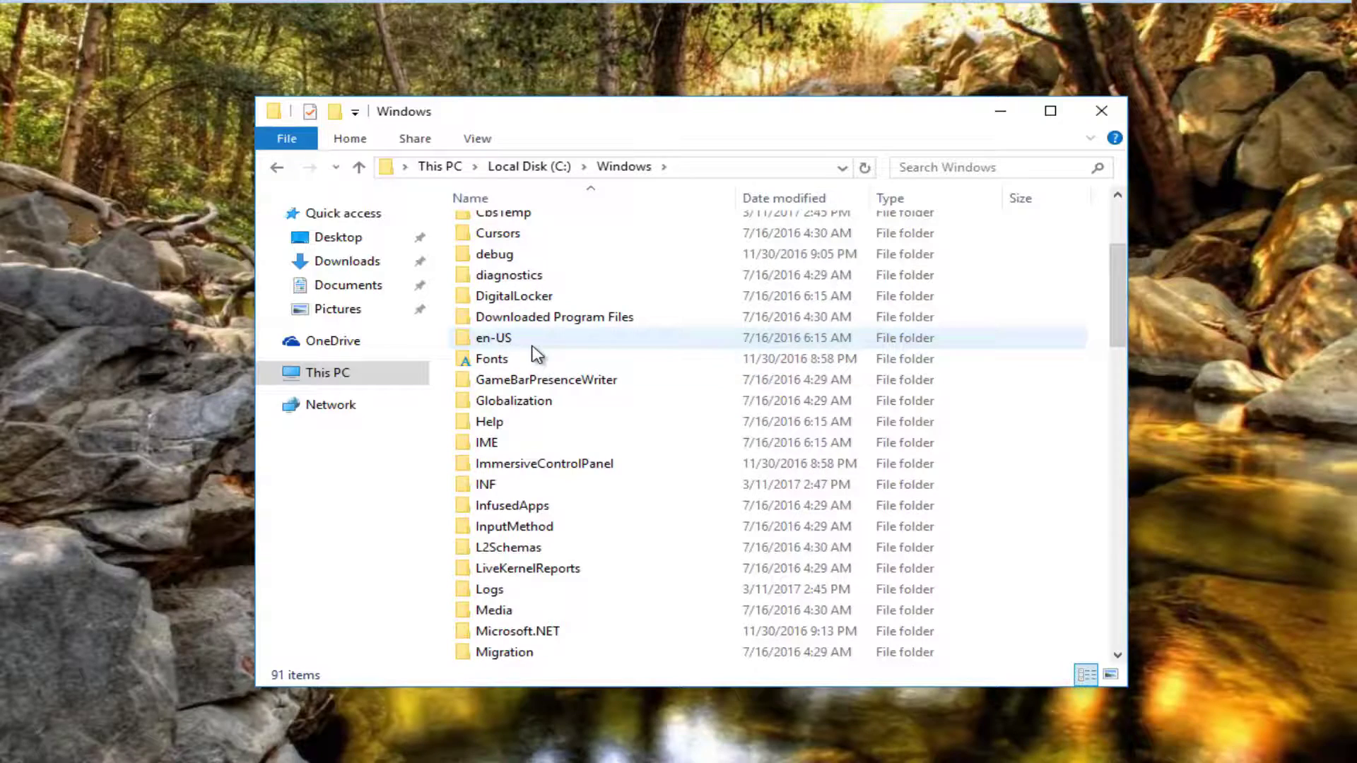
scroll(558, 343, down, 11)
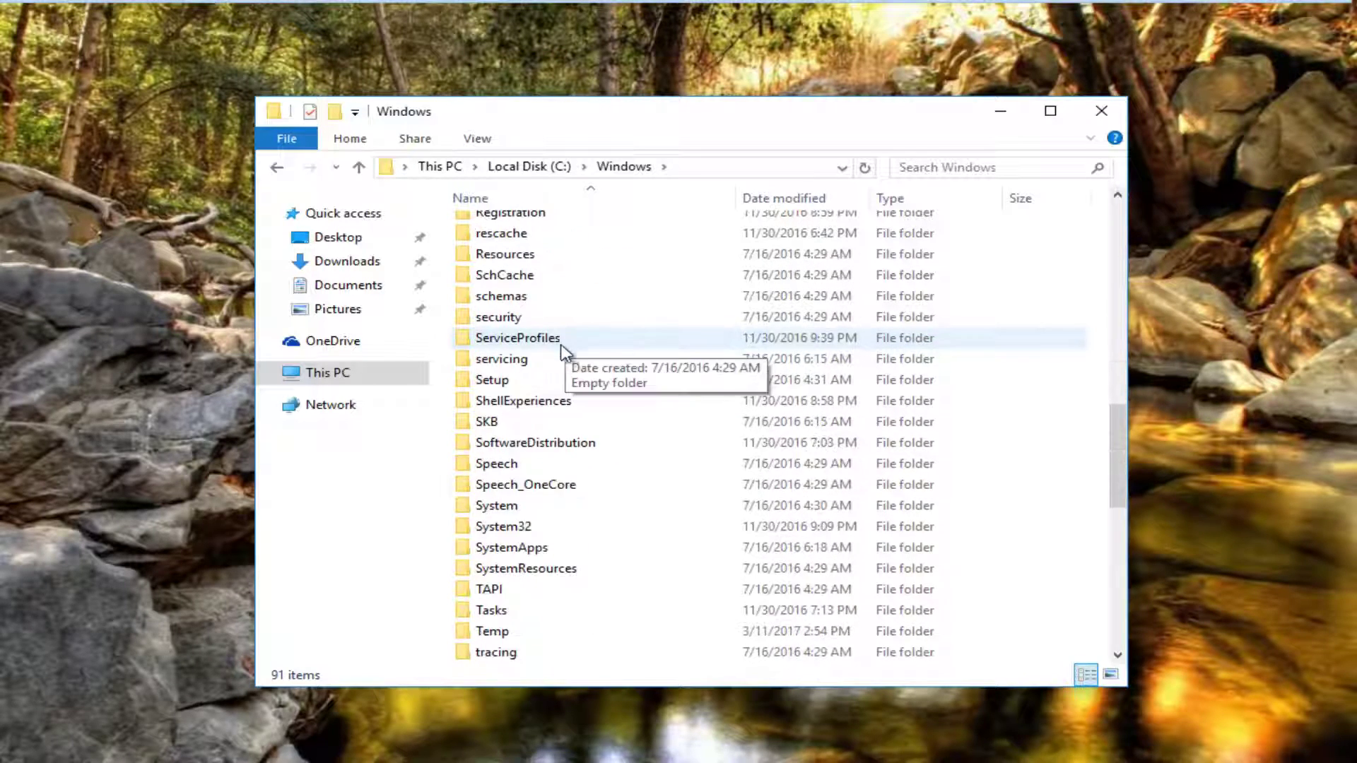
right_click(500, 447)
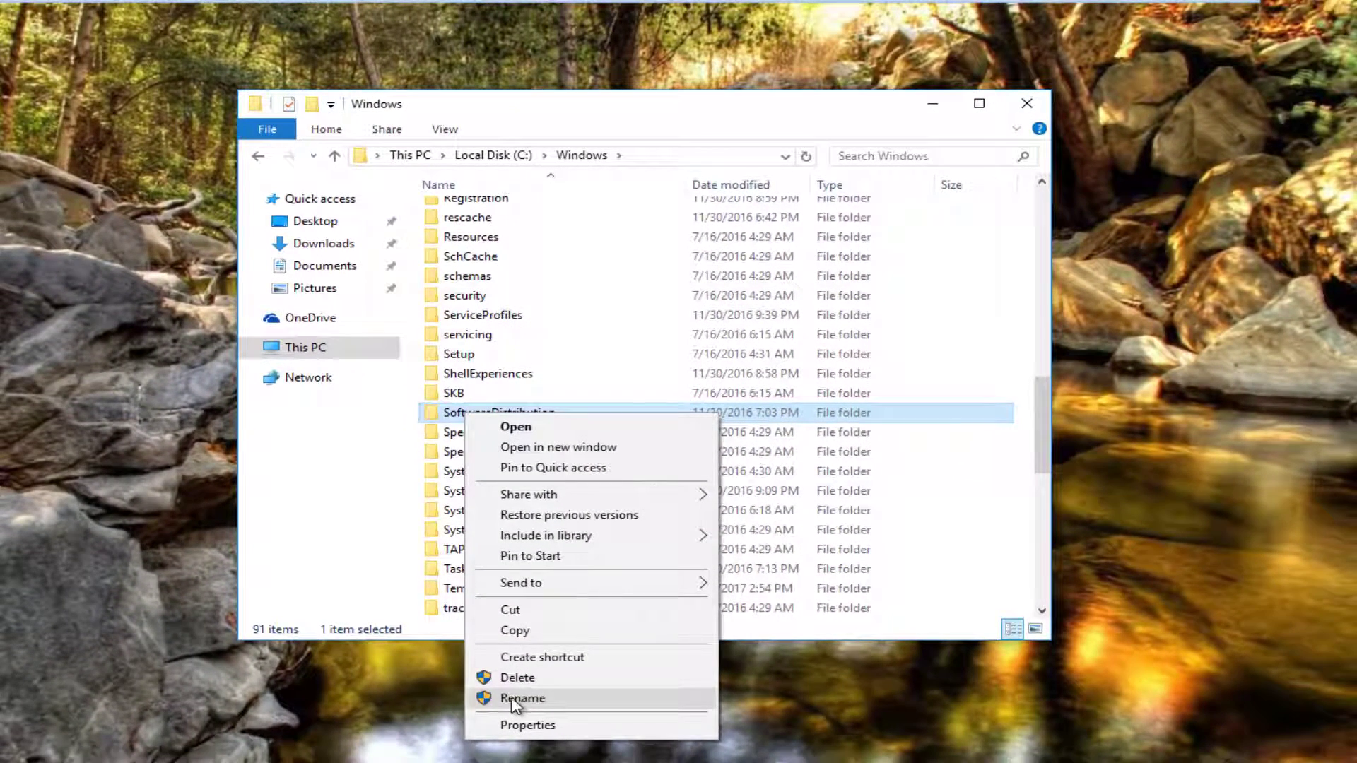
click(532, 700)
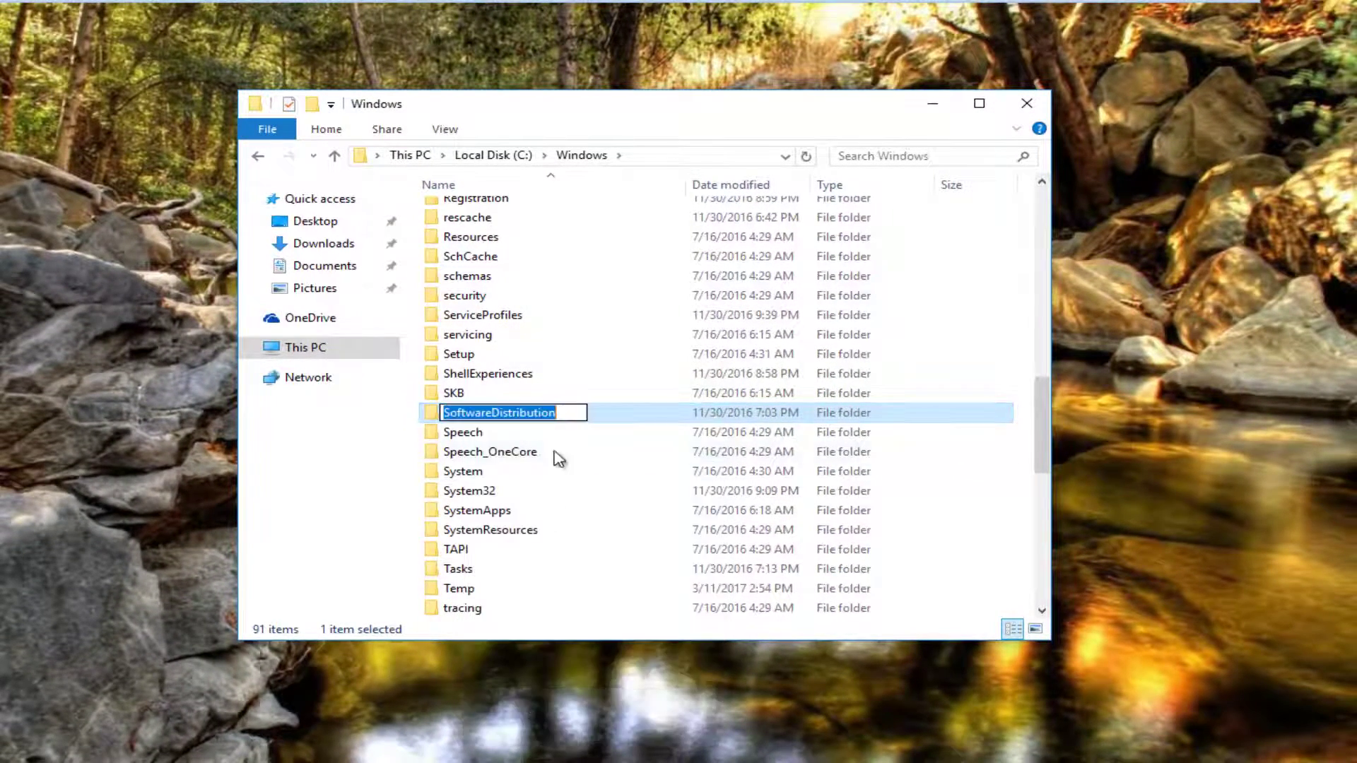
click(569, 413)
text(.old)
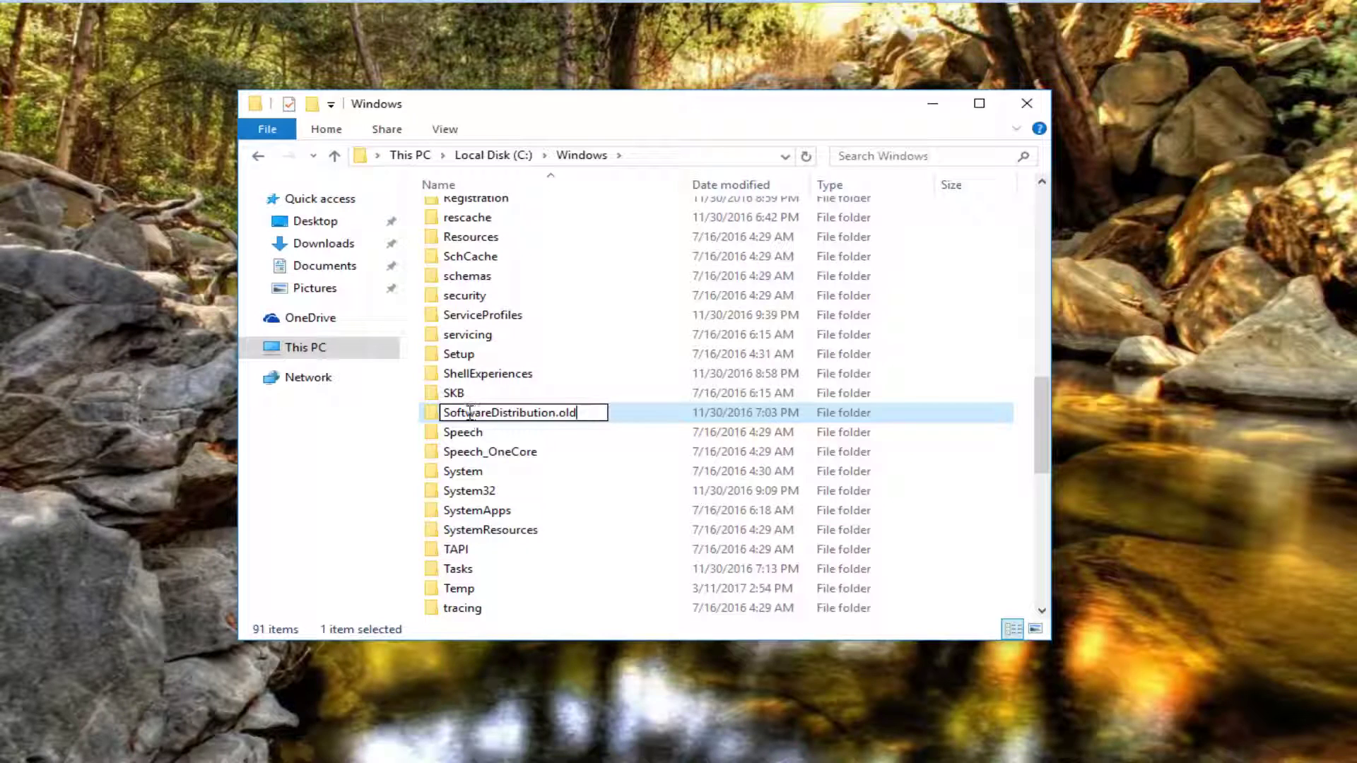
key(Return)
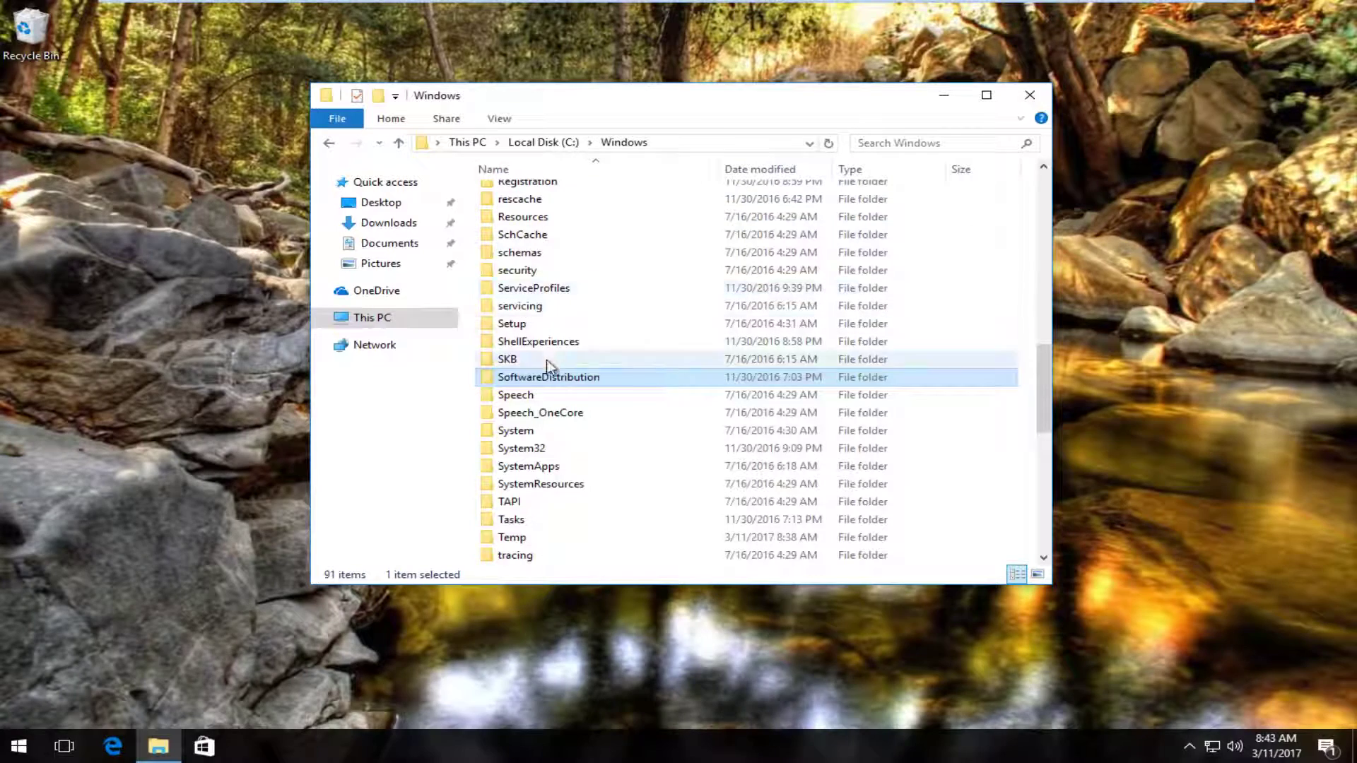
Step: Close File Explorer and Shift-restart from the Start power menu into recovery options
click(1030, 97)
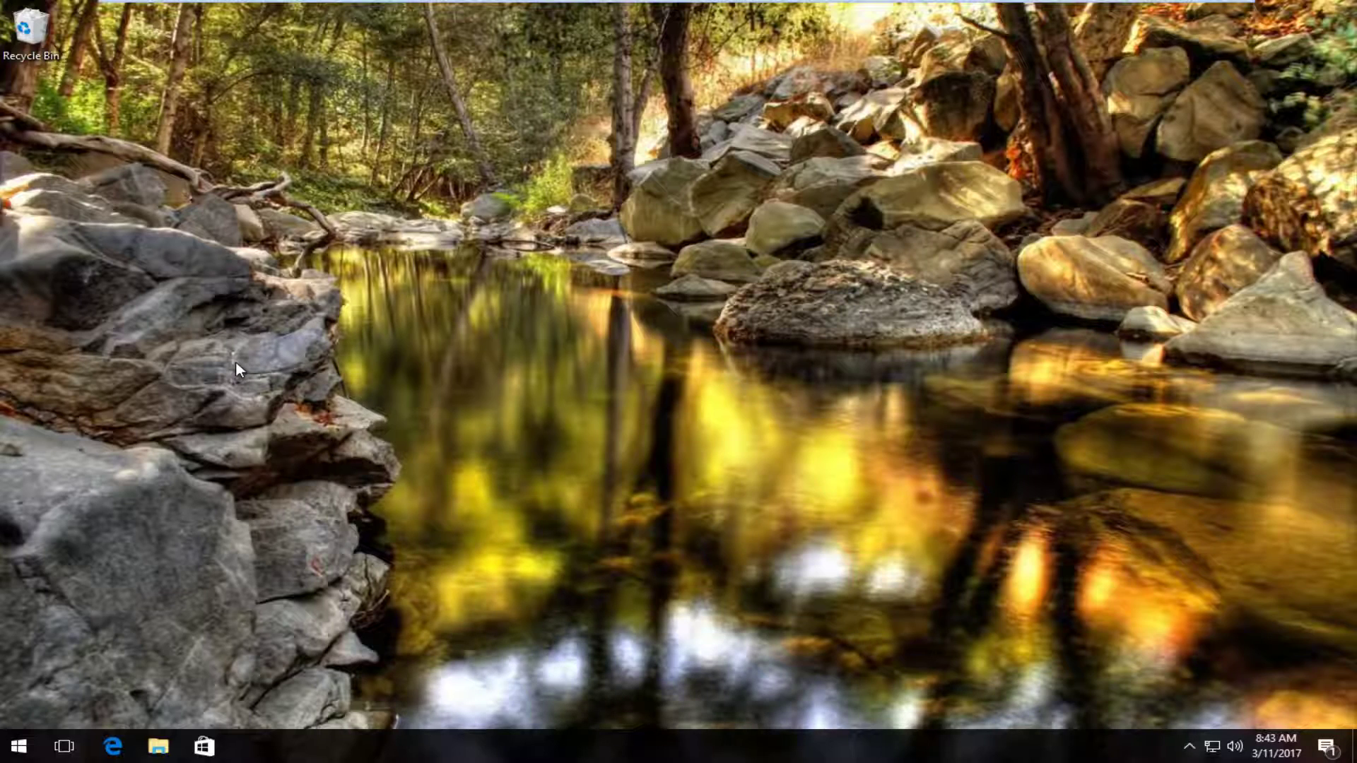
click(26, 751)
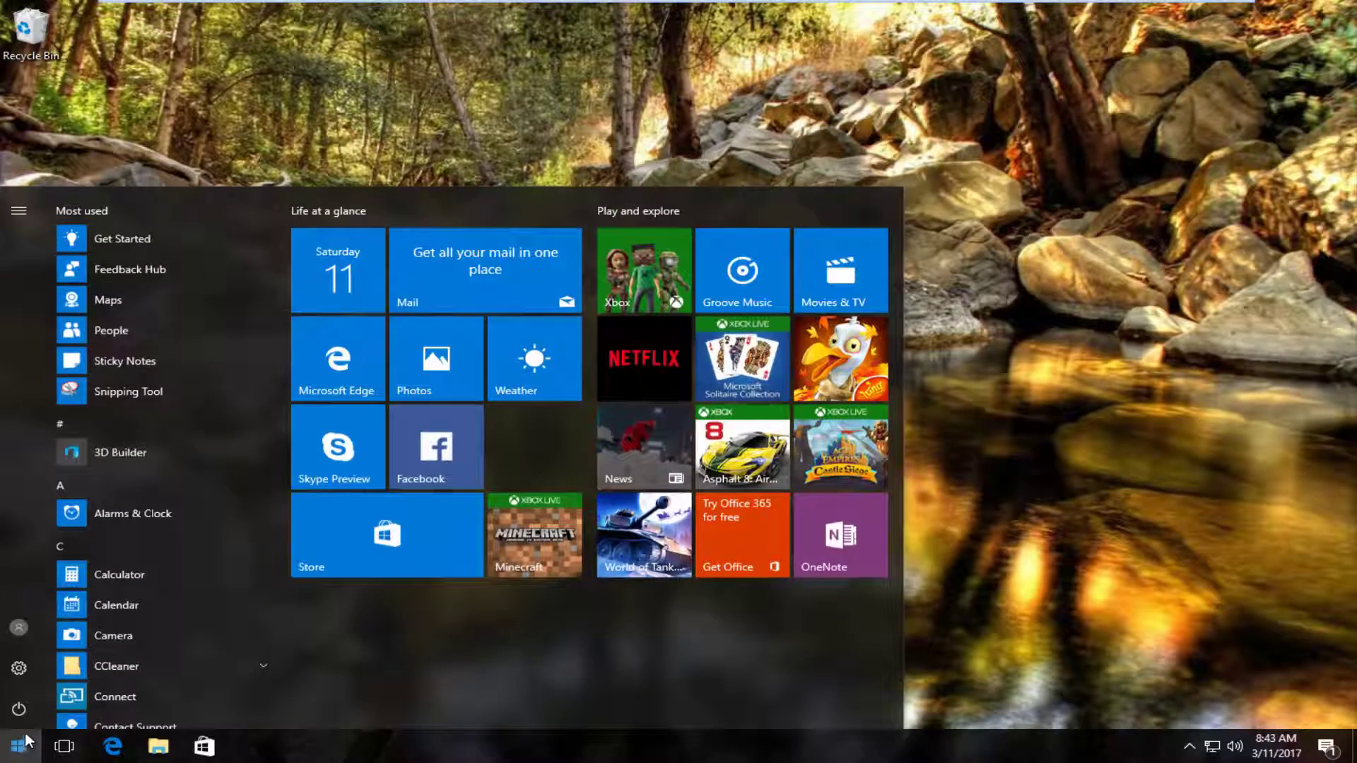
click(19, 709)
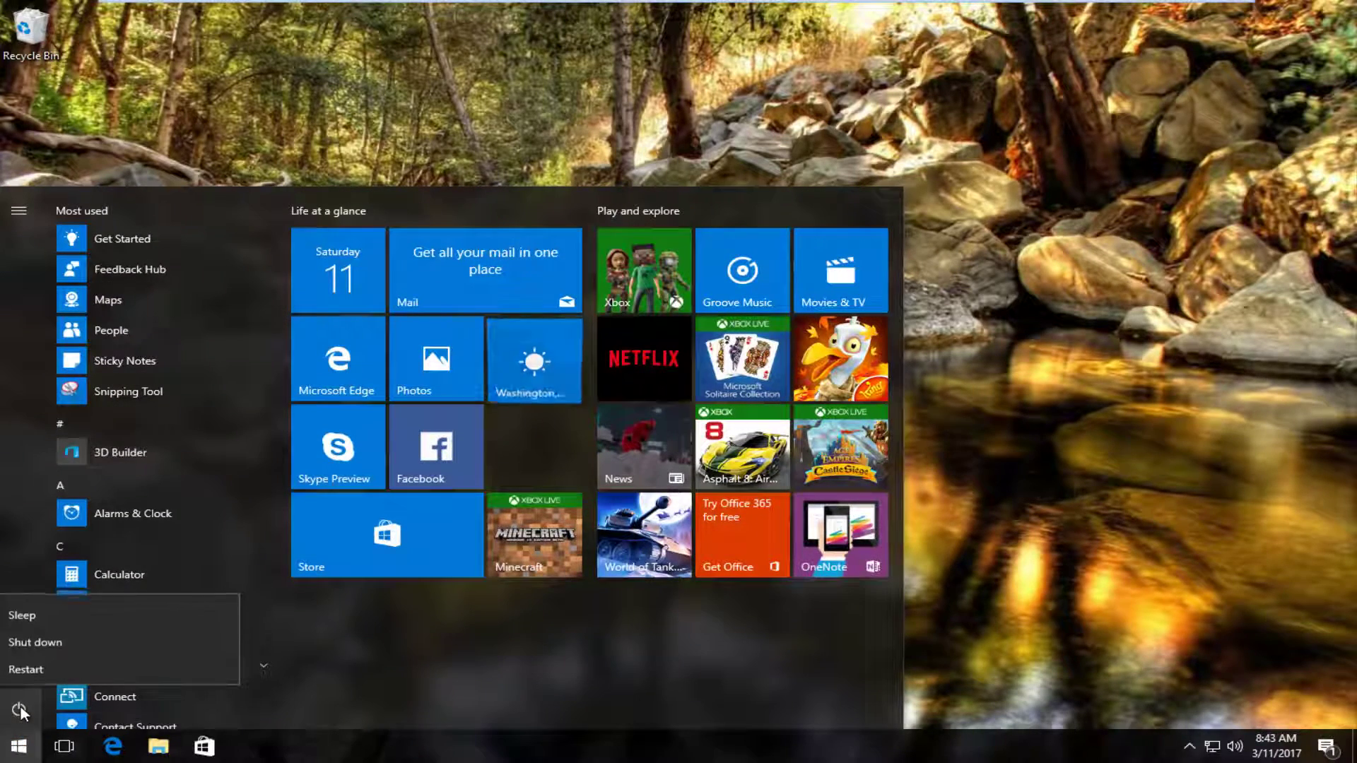
click(21, 666)
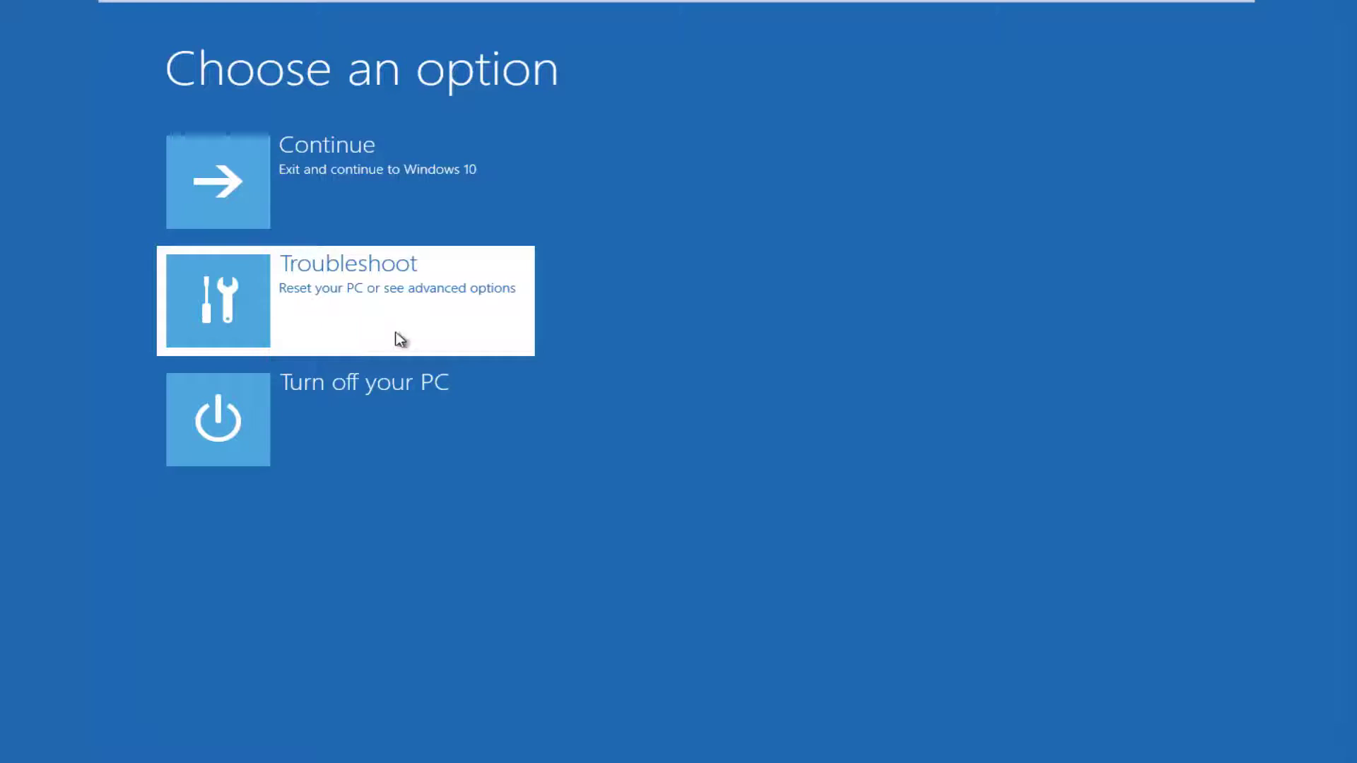
Step: Go to Troubleshoot > Advanced options > Startup Settings and restart to the boot options list
click(275, 329)
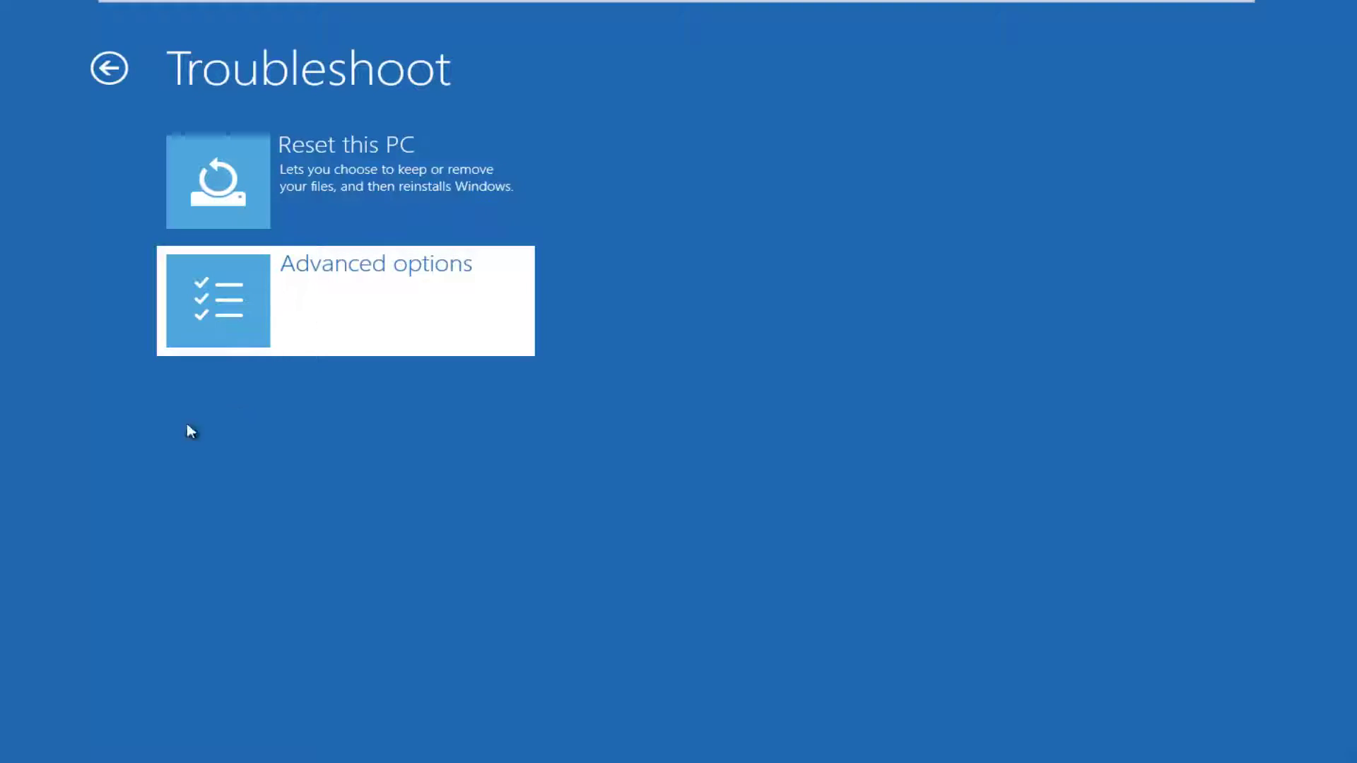
key(Return)
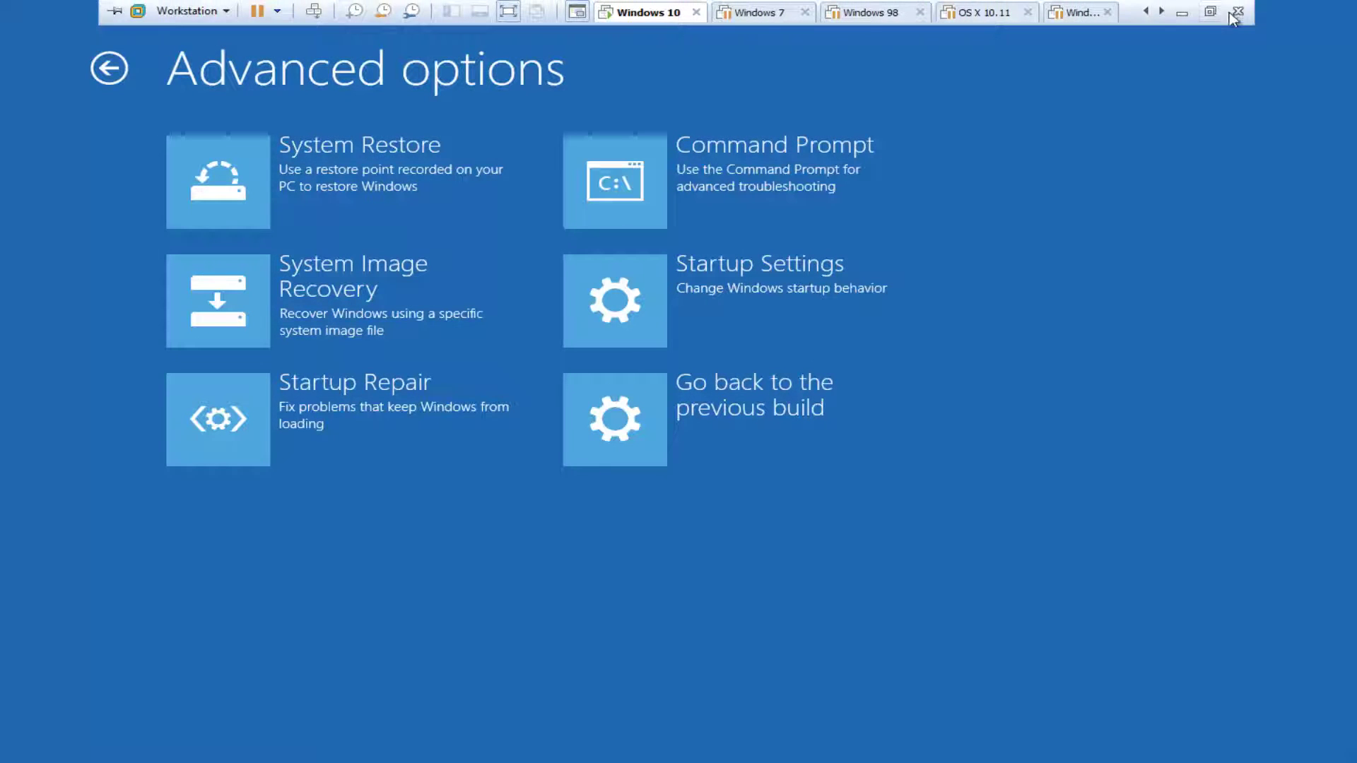
click(671, 296)
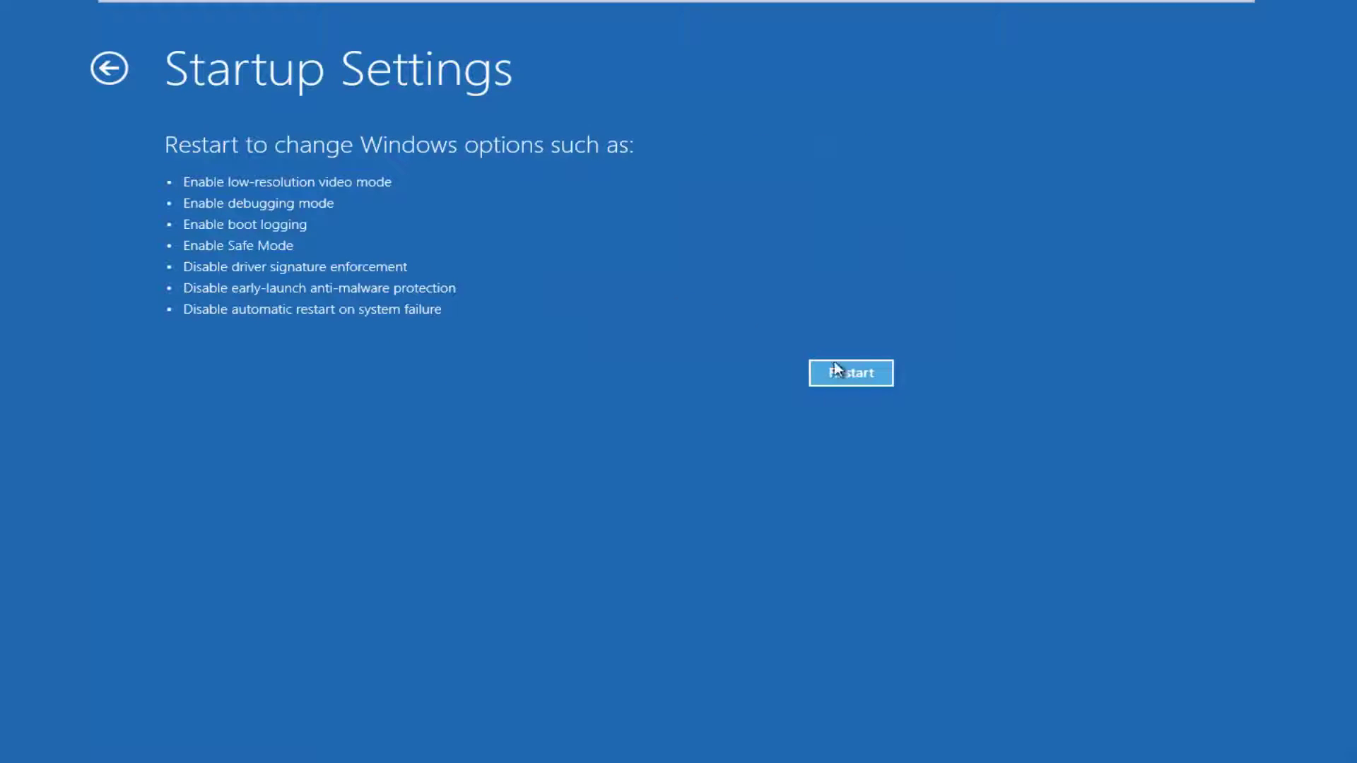
click(870, 376)
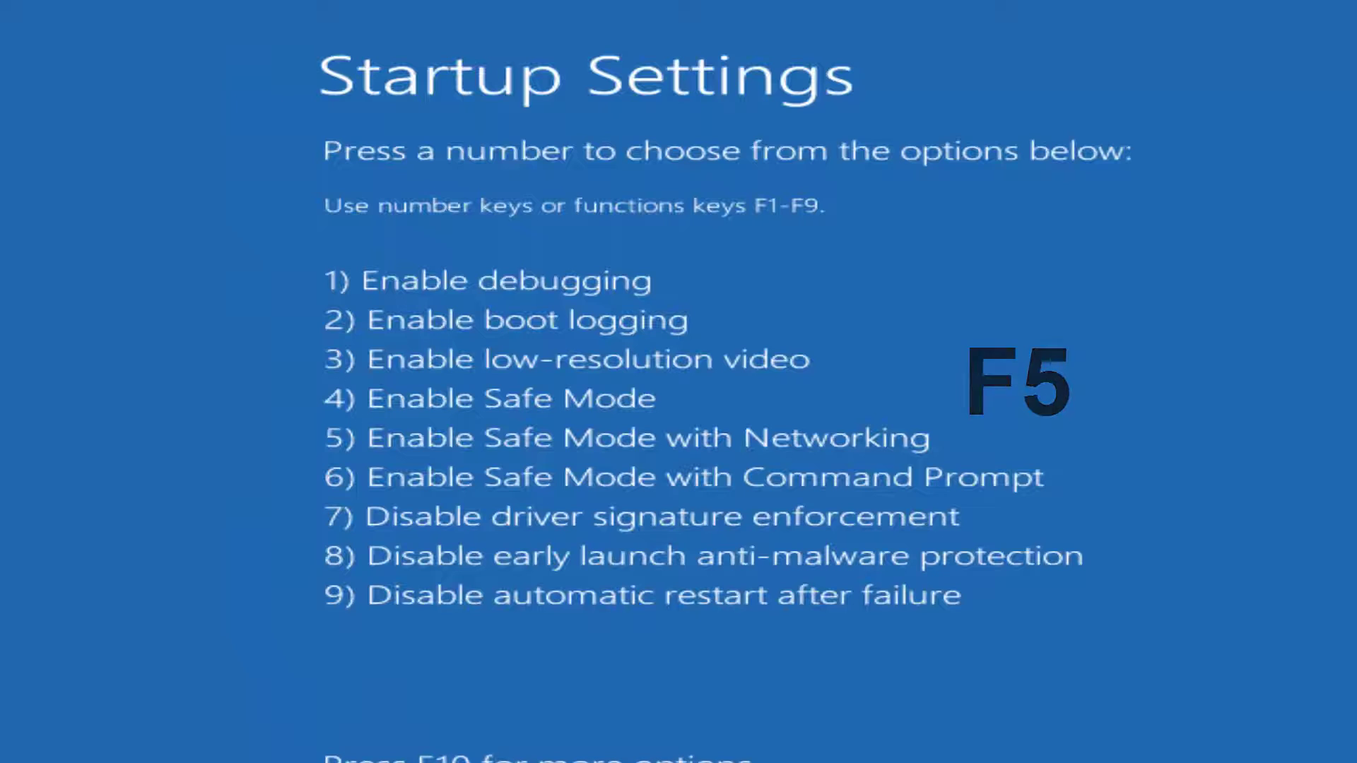
Step: Choose option 5, Enable Safe Mode with Networking, using F5
key(F5)
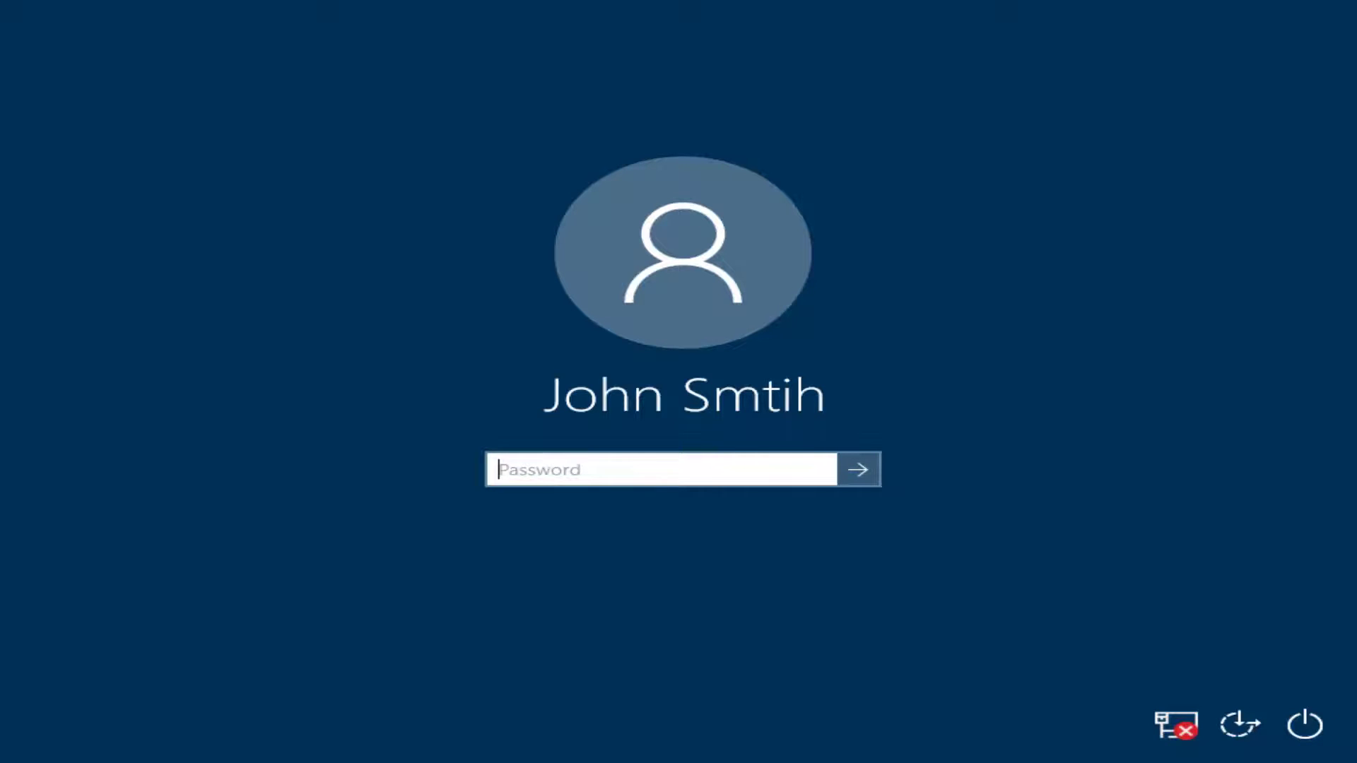
Step: Enter the account password and sign in to the Safe Mode desktop
text(*********)
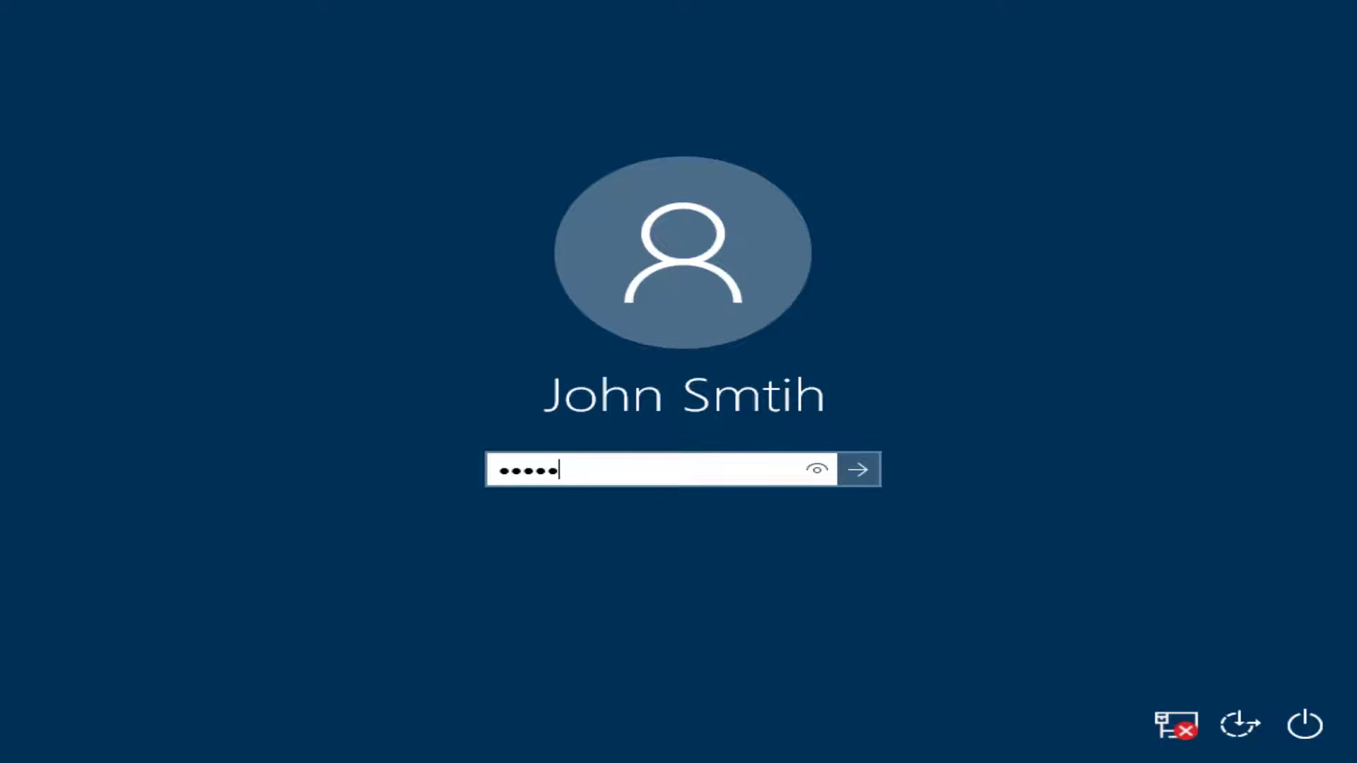
key(Return)
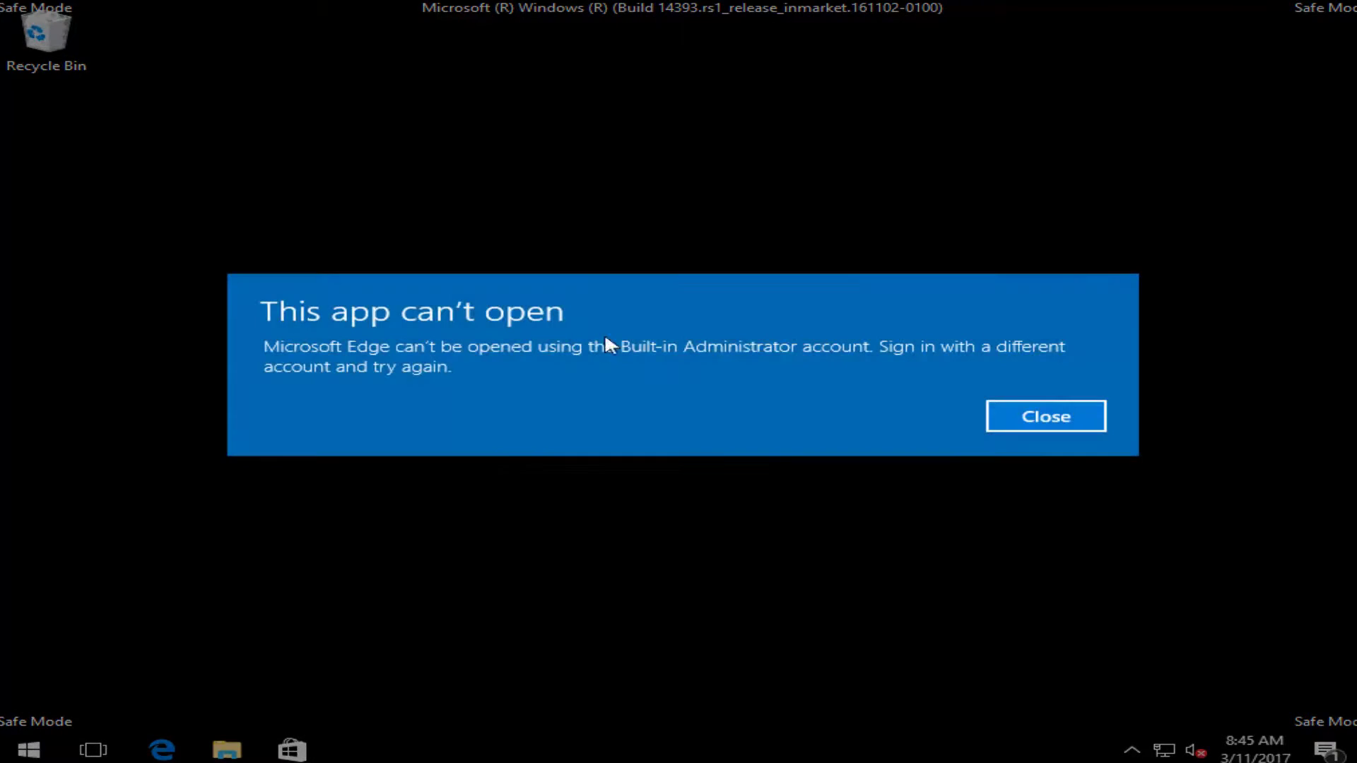
Step: Dismiss the Microsoft Edge error, launch File Explorer from Start search, and reposition its window
click(1033, 416)
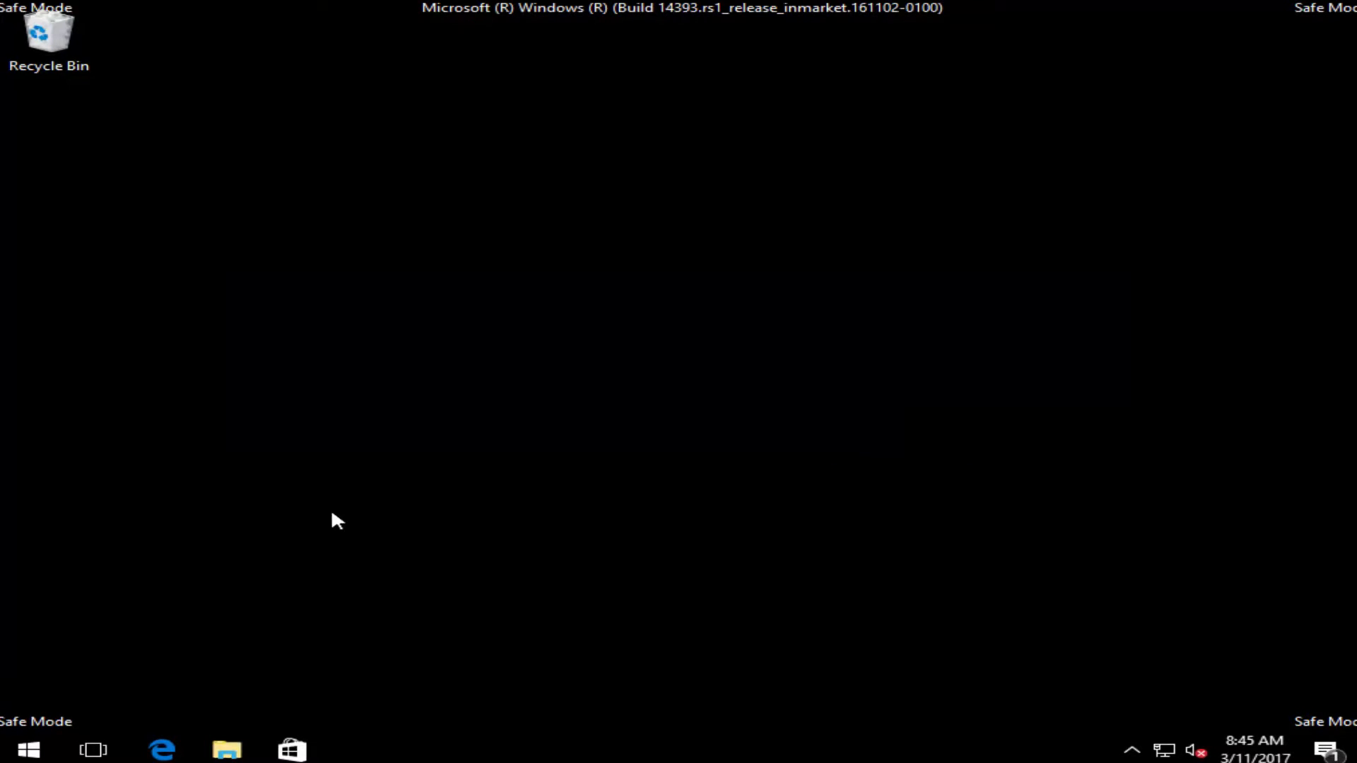
click(28, 751)
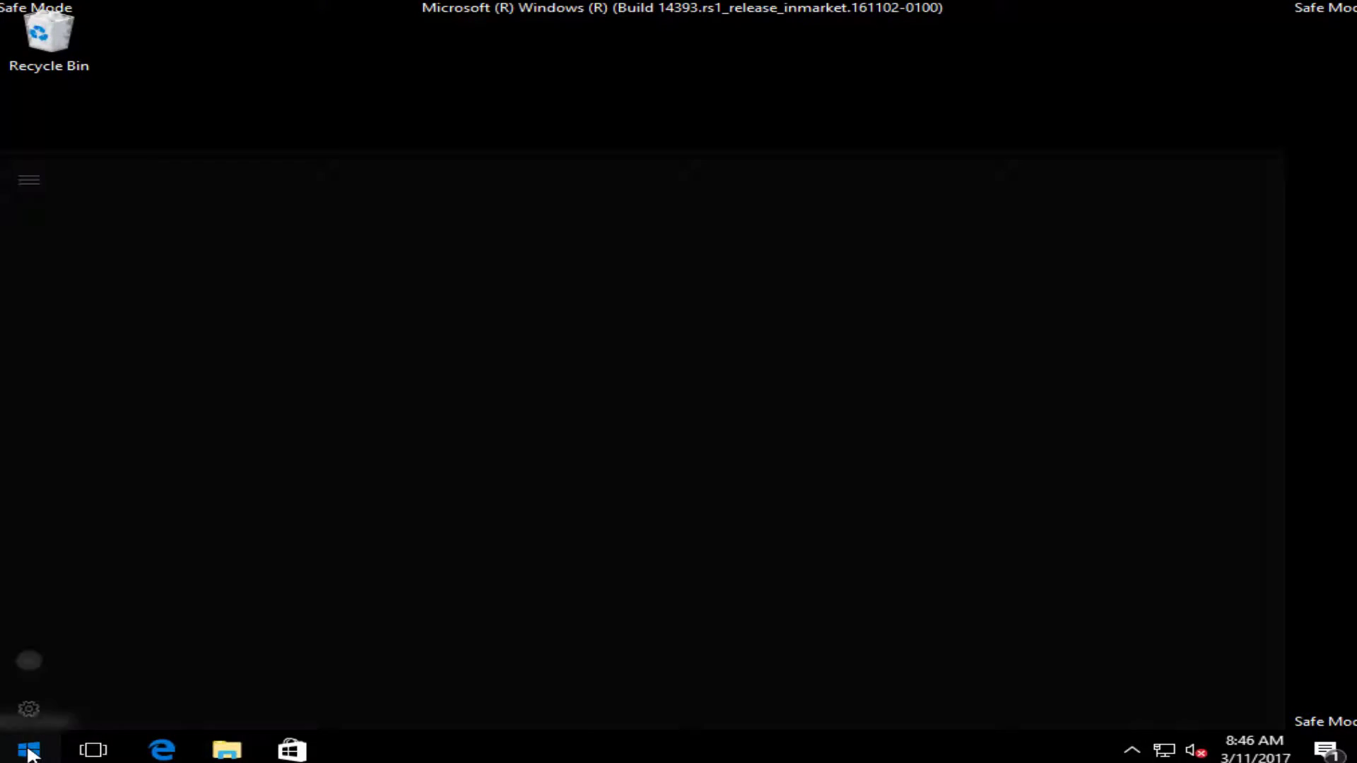
text(f)
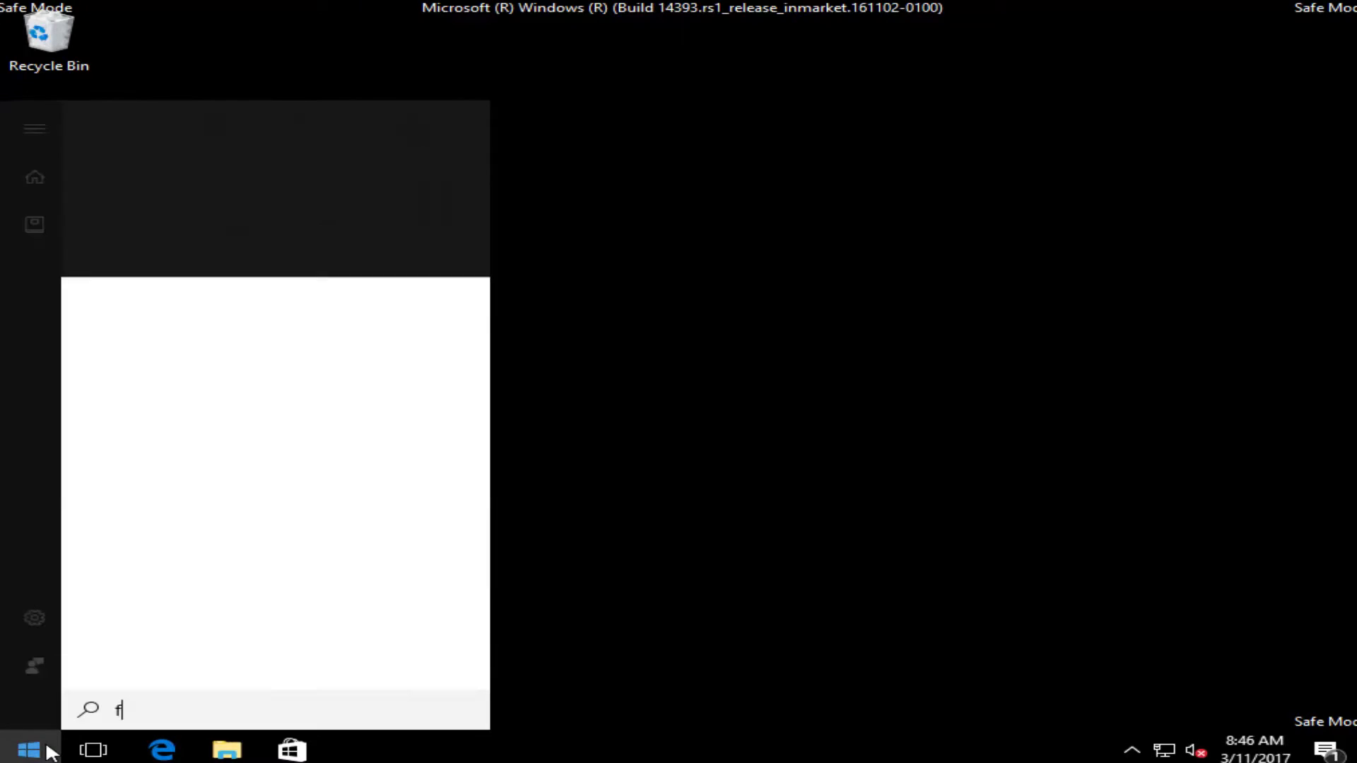
text(ile explorer)
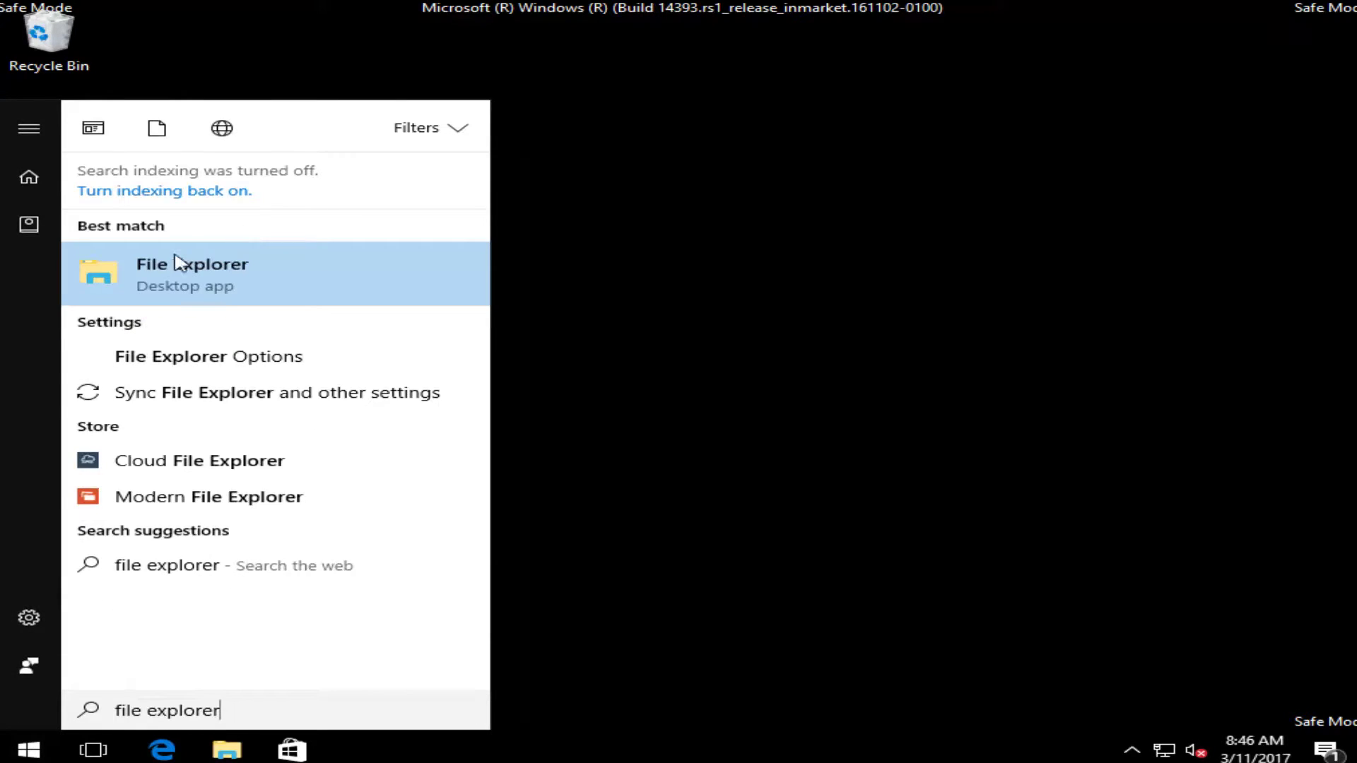
click(130, 281)
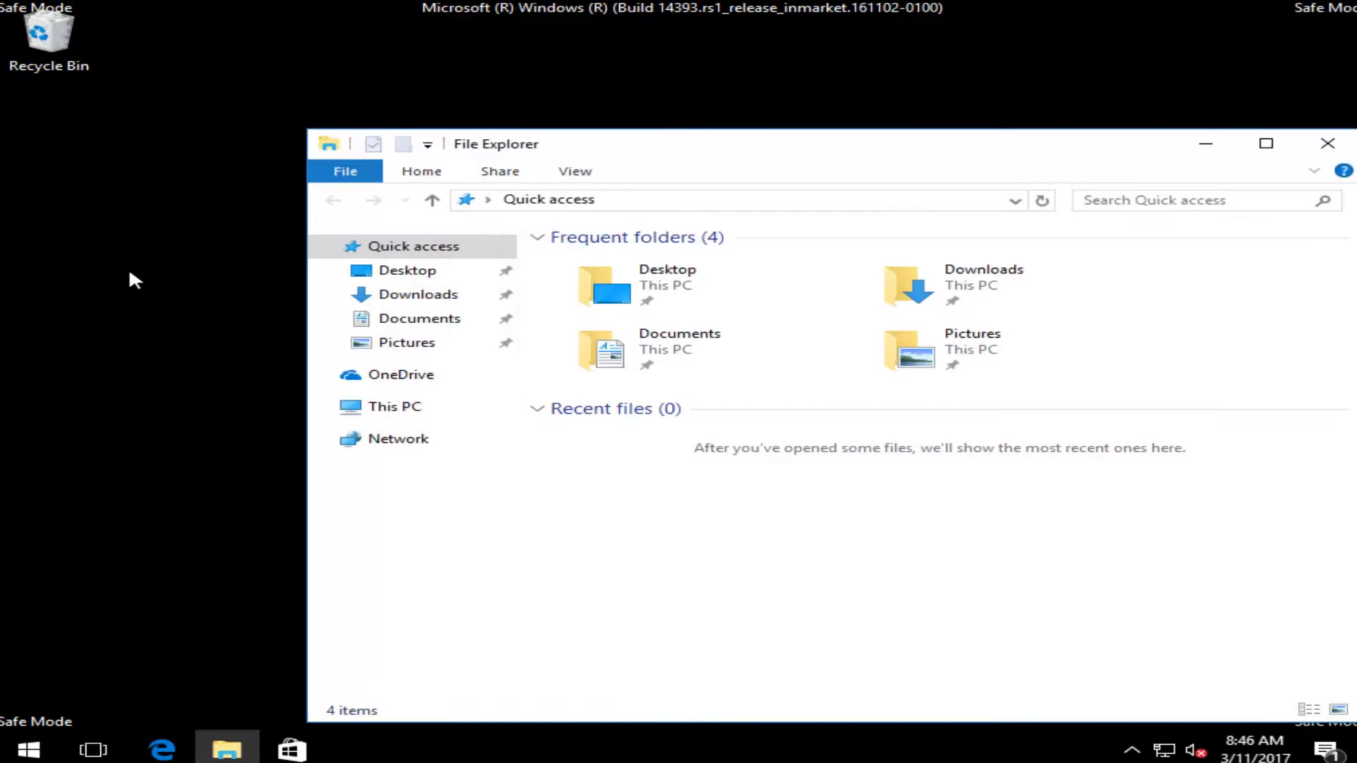
drag(681, 170, 661, 122)
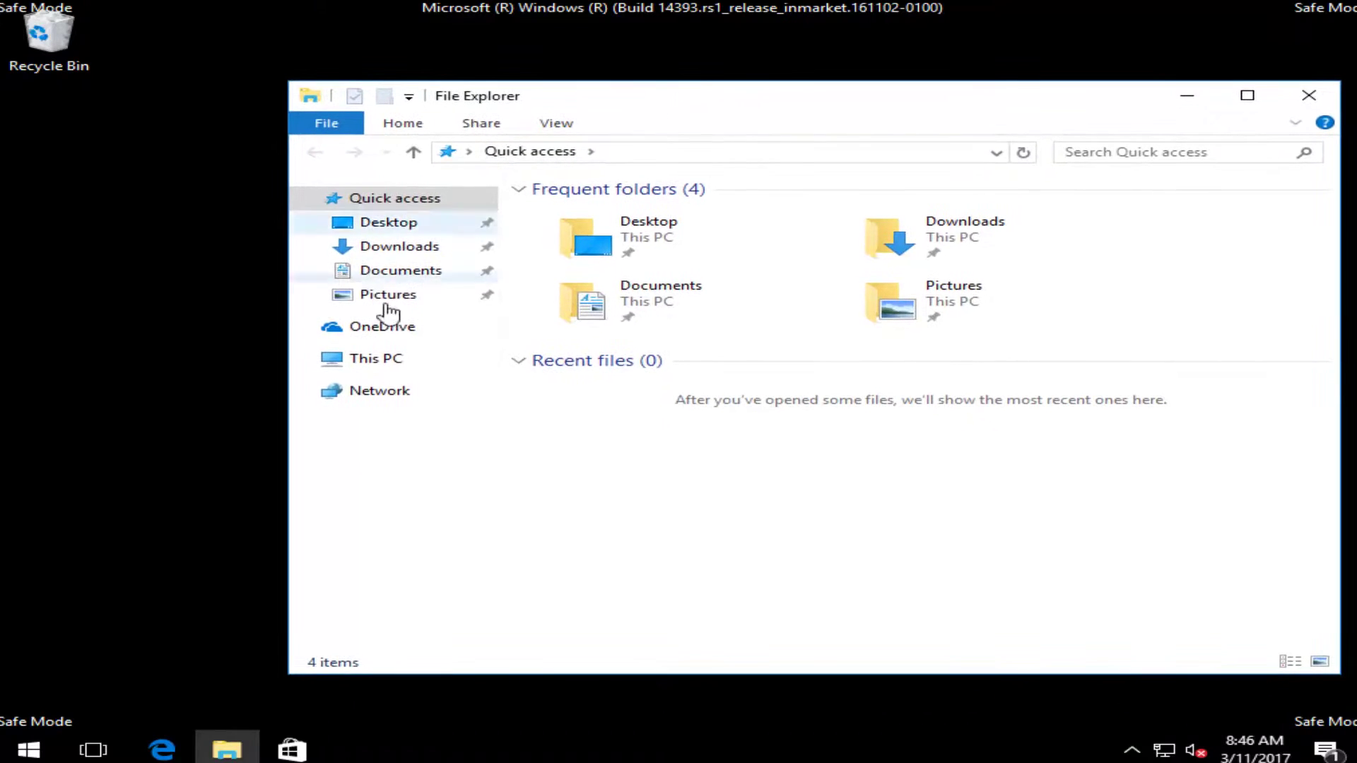
Step: Navigate to This PC > Local Disk (C:) > Windows and select SoftwareDistribution
click(373, 362)
double_click(545, 433)
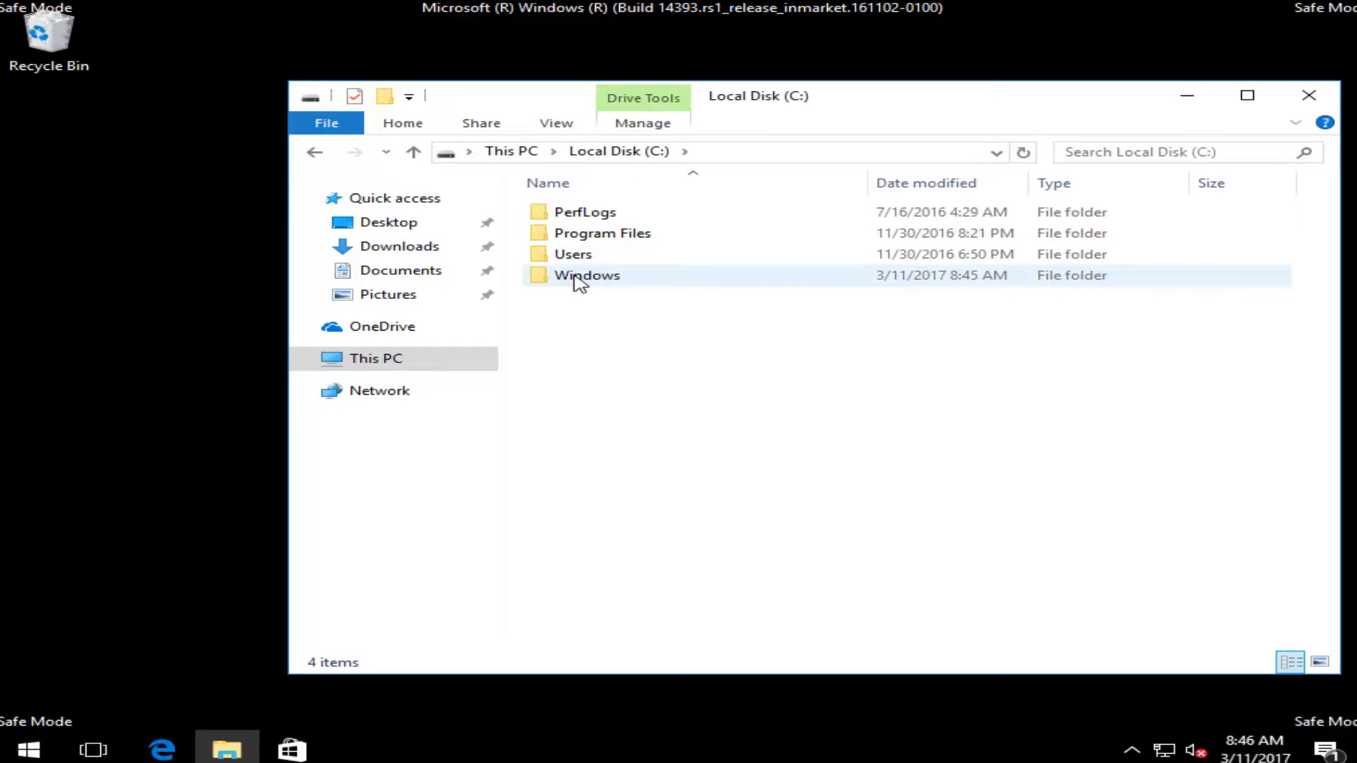
double_click(589, 277)
scroll(639, 316, down, 5)
scroll(639, 316, down, 9)
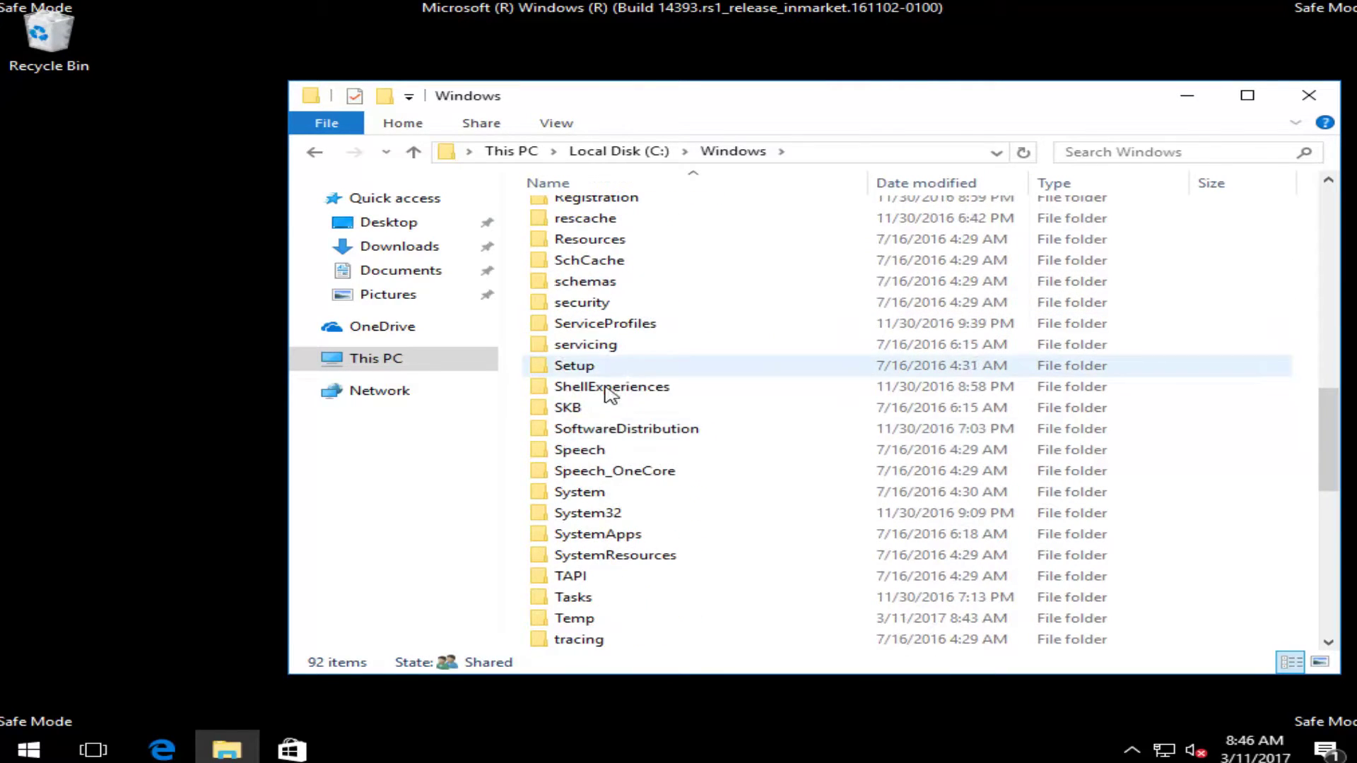
click(597, 427)
Step: Rename SoftwareDistribution to SoftwareDistribution.old, then close File Explorer
right_click(596, 427)
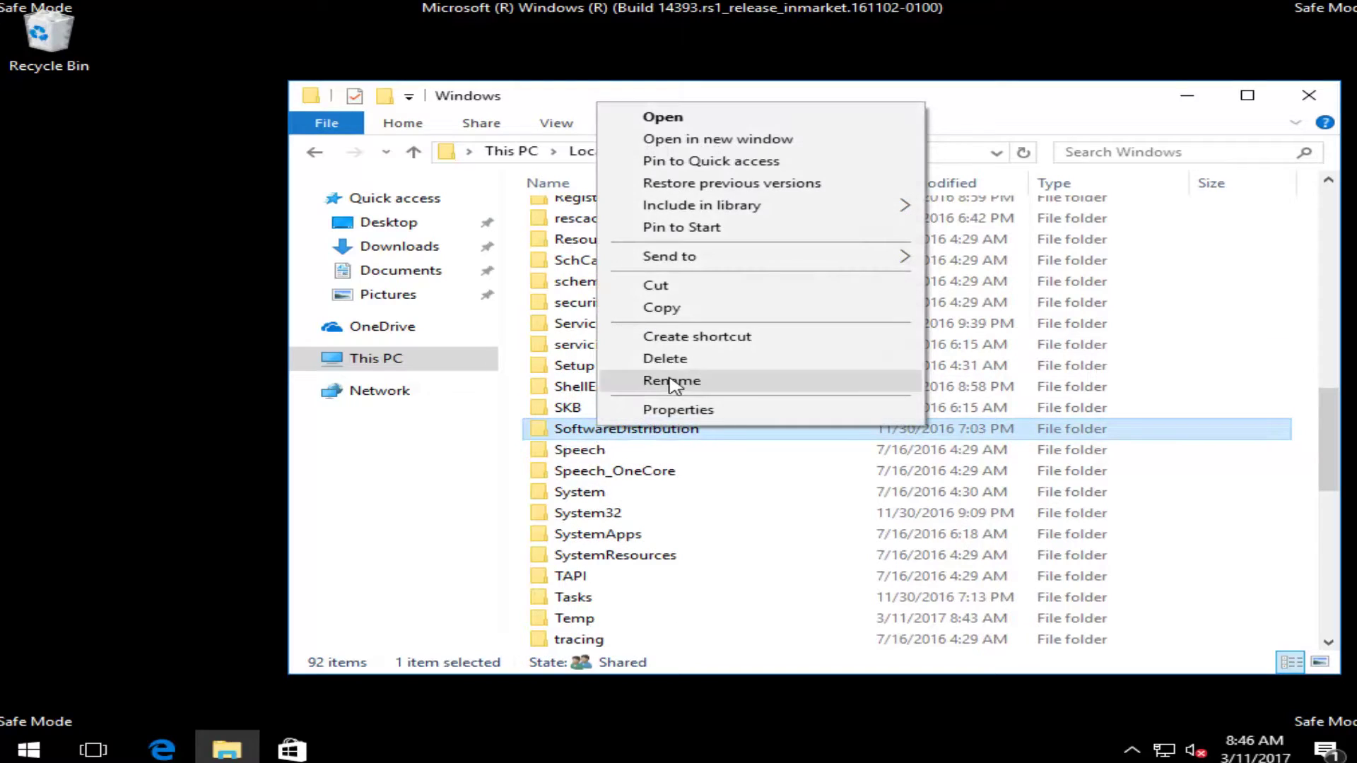
click(691, 381)
click(724, 429)
text(.old)
key(Return)
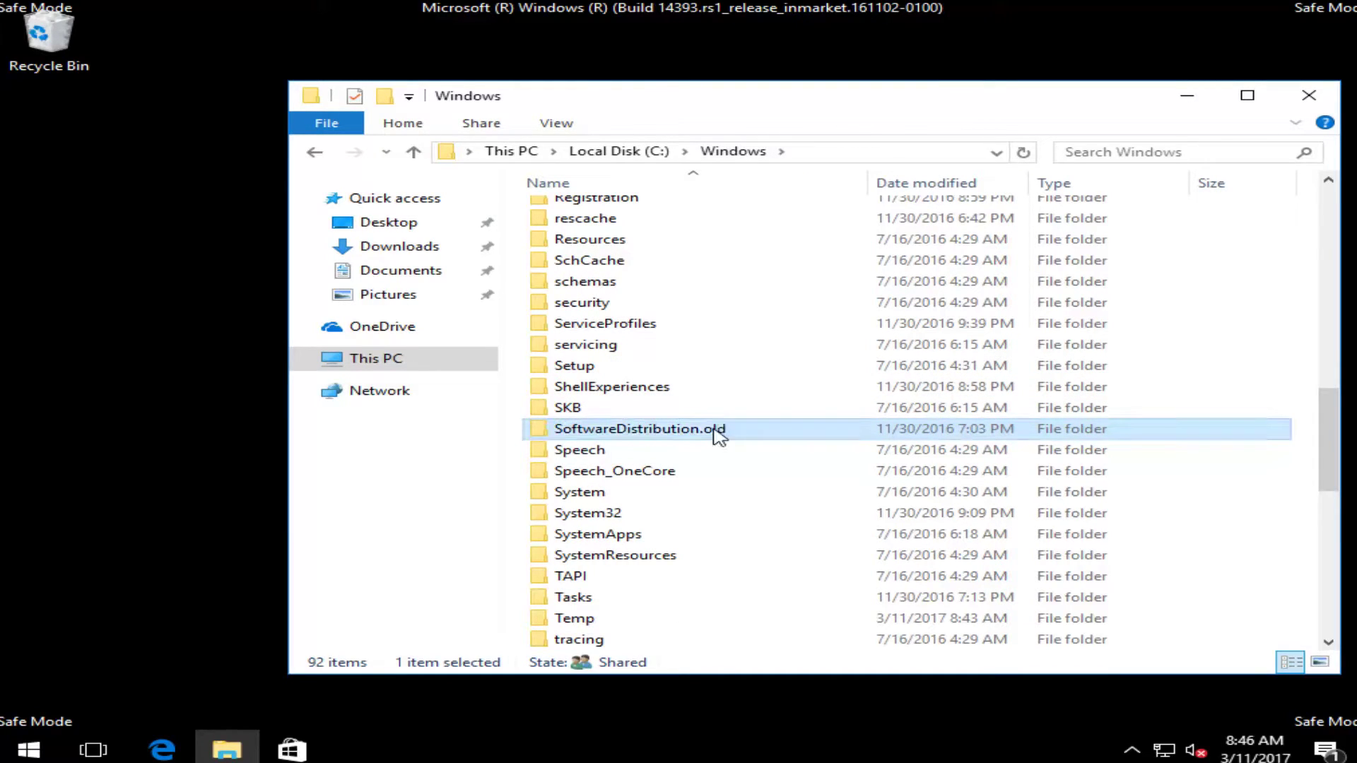
click(683, 469)
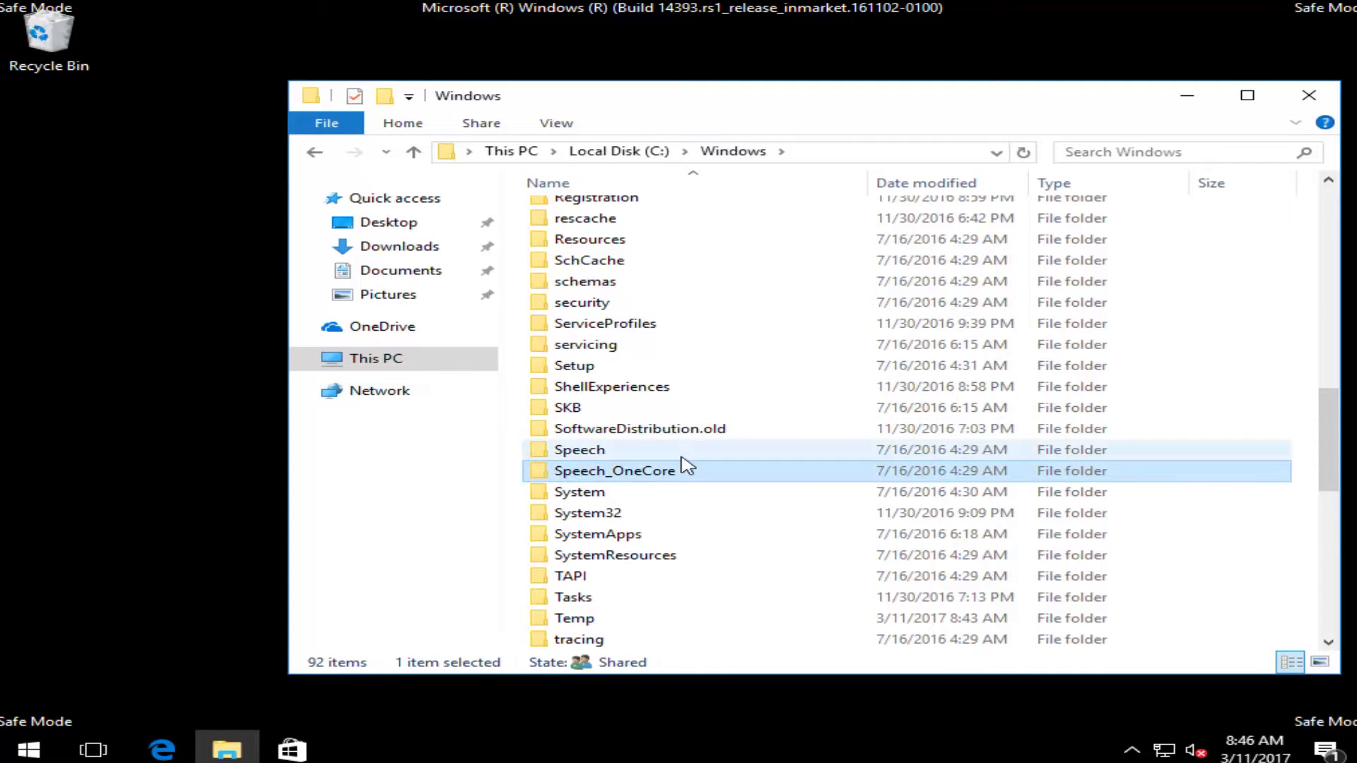
click(1311, 98)
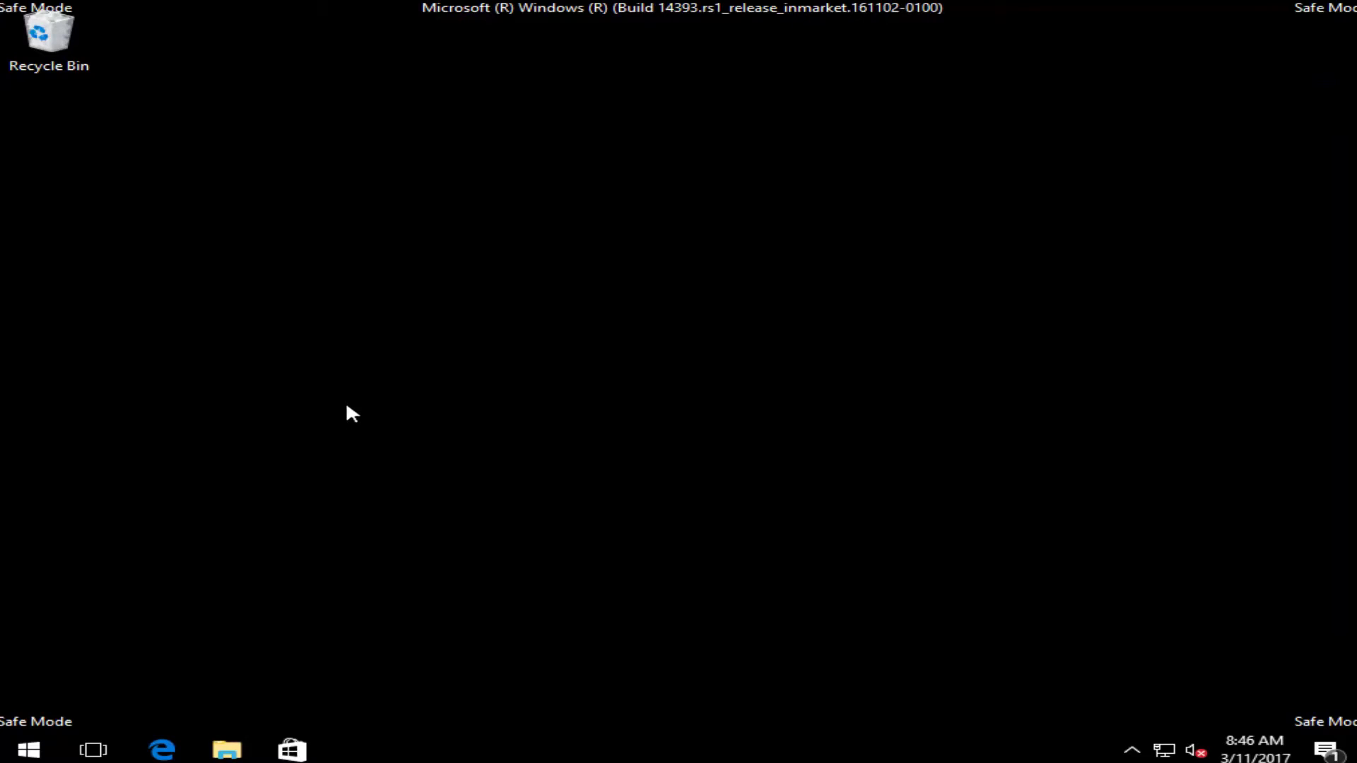